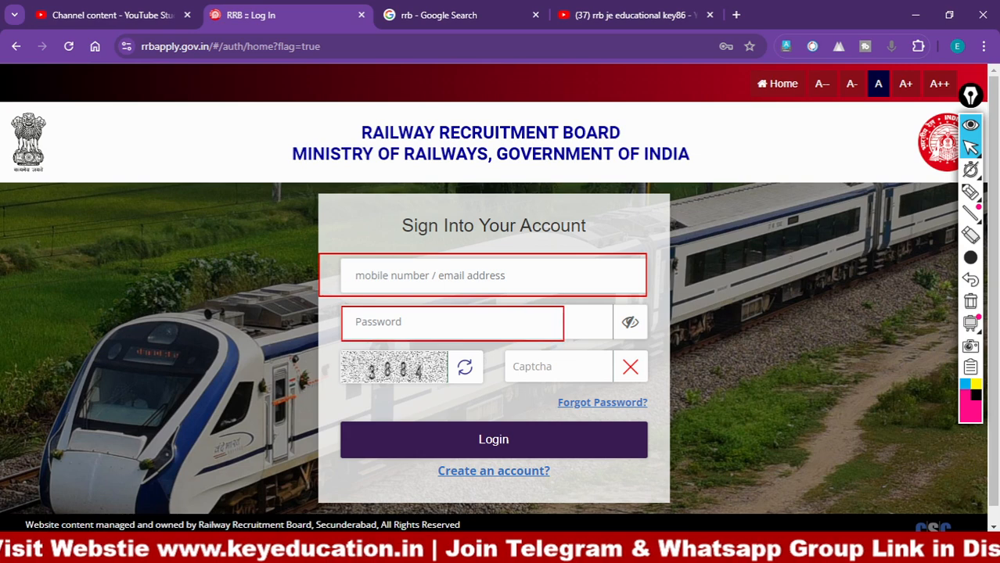
- Outline the captcha image, the captcha field and the Login button with red boxes, and clear the marks
{"action": "left_click_drag", "start_coordinate": [345, 356], "coordinate": [473, 383]}
{"action": "left_click_drag", "start_coordinate": [529, 357], "coordinate": [604, 374]}
{"action": "mouse_move", "coordinate": [400, 426]}
{"action": "left_mouse_down"}
{"action": "mouse_move", "coordinate": [431, 446]}
{"action": "mouse_move", "coordinate": [582, 470]}
{"action": "left_mouse_up"}
{"action": "key", "text": "Escape"}
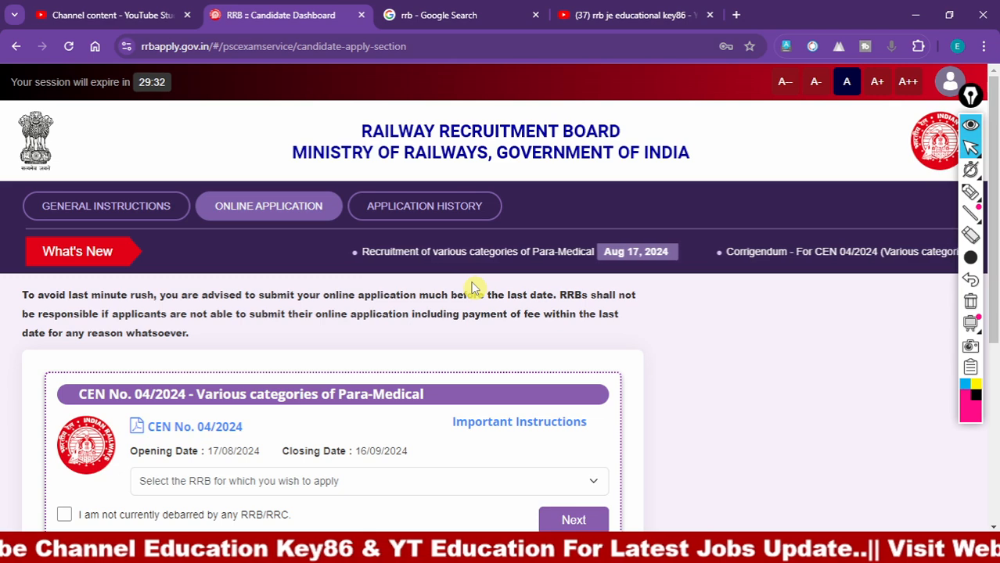
- Outline the session timer and the Online Application option on the candidate dashboard in red, and clear the marks
{"action": "key", "text": "ctrl+2"}
{"action": "left_click_drag", "start_coordinate": [99, 75], "coordinate": [215, 100]}
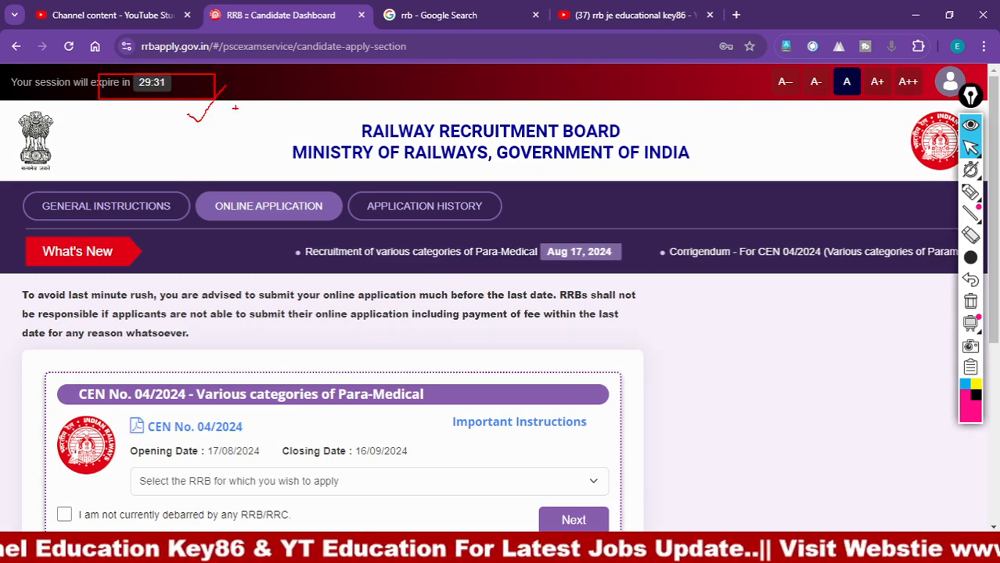
{"action": "left_click_drag", "start_coordinate": [197, 188], "coordinate": [344, 227]}
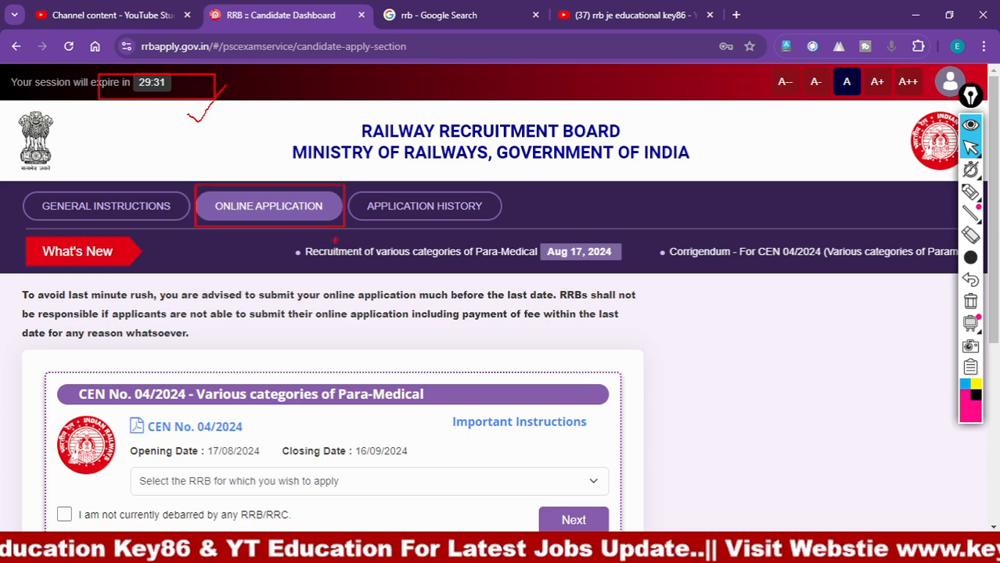
{"action": "key", "text": "Escape"}
- Outline and tick the CEN No. 04/2024 Para-Medical recruitment notice in red, and clear the marks
{"action": "scroll", "coordinate": [759, 350], "scroll_direction": "down", "scroll_amount": 3}
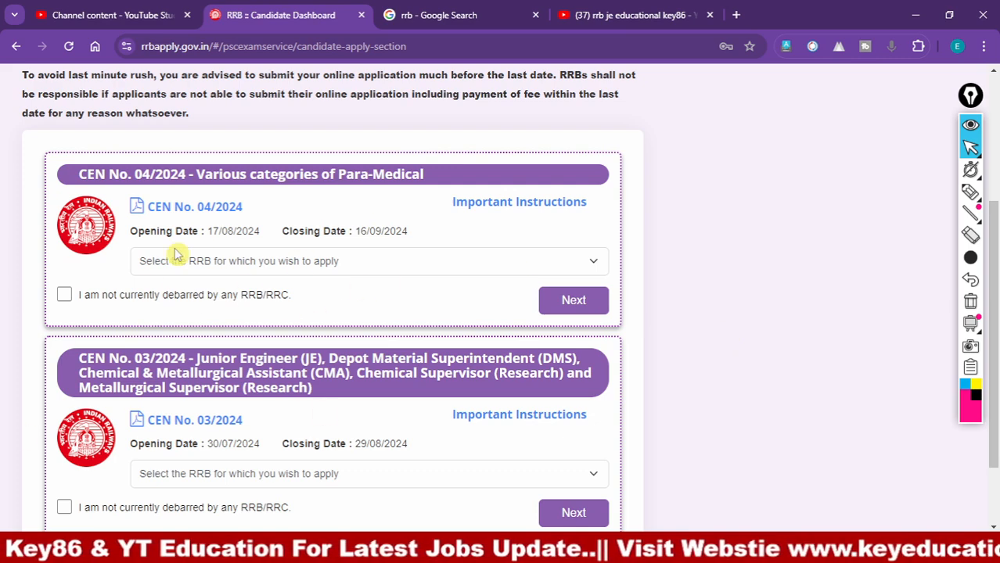
{"action": "mouse_move", "coordinate": [27, 160]}
{"action": "left_mouse_down"}
{"action": "mouse_move", "coordinate": [267, 290]}
{"action": "mouse_move", "coordinate": [612, 311]}
{"action": "left_mouse_up"}
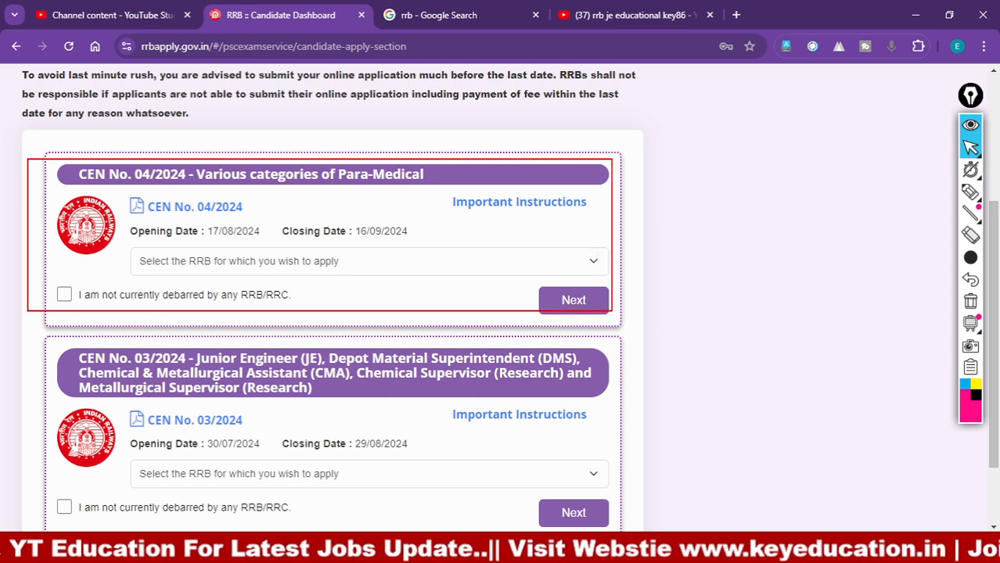
{"action": "left_click_drag", "start_coordinate": [324, 192], "coordinate": [421, 155]}
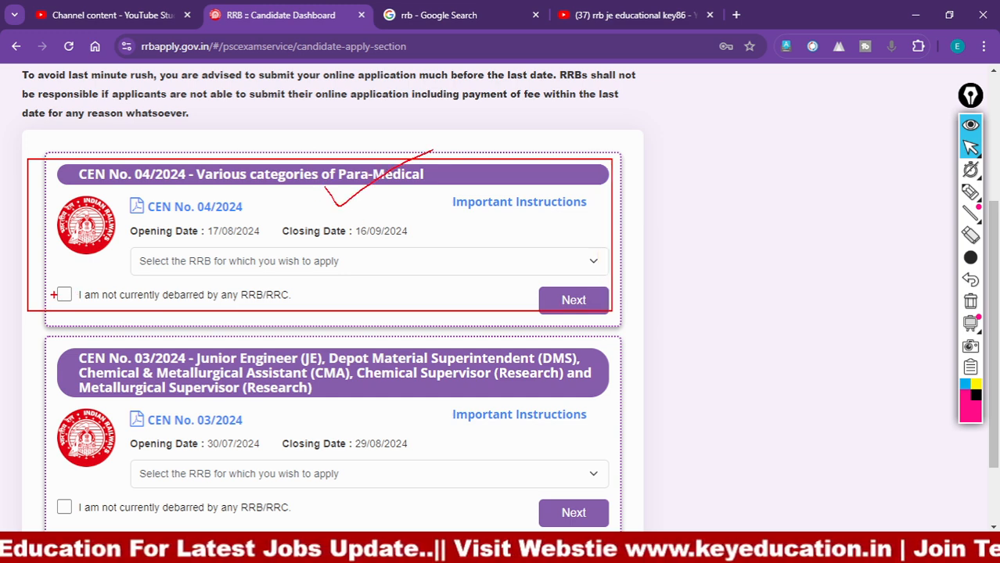
{"action": "key", "text": "Escape"}
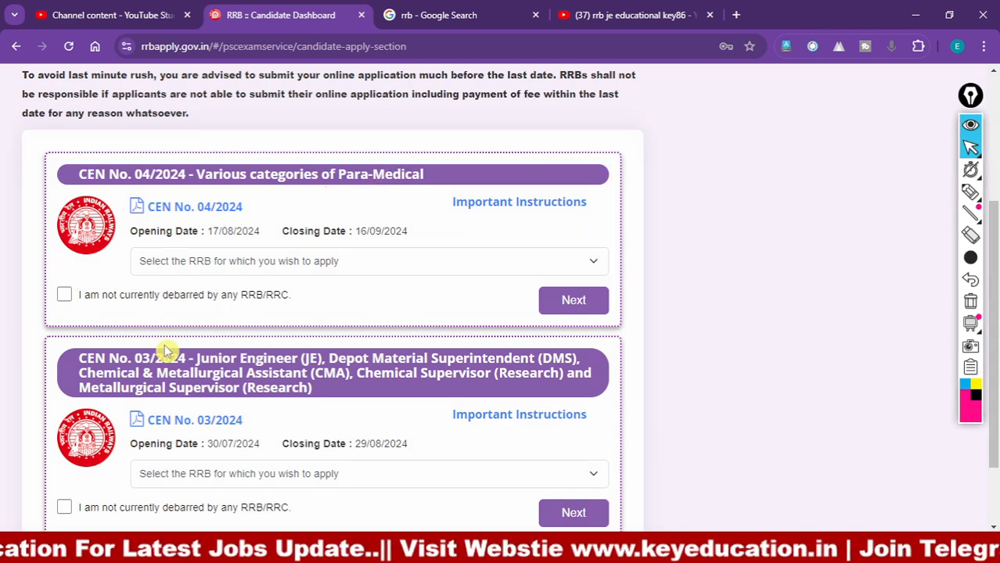
- Mark the Junior Engineer (JE) title, the debarment checkbox and the Next button of CEN No. 03/2024 in red, and clear the marks
{"action": "scroll", "coordinate": [308, 396], "scroll_direction": "down", "scroll_amount": 2}
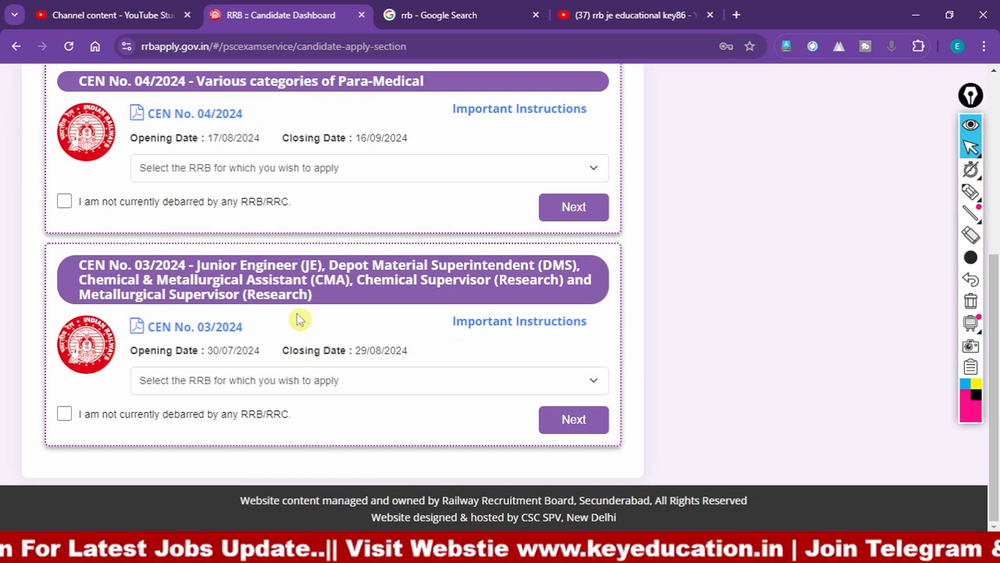
{"action": "left_click_drag", "start_coordinate": [172, 256], "coordinate": [333, 275]}
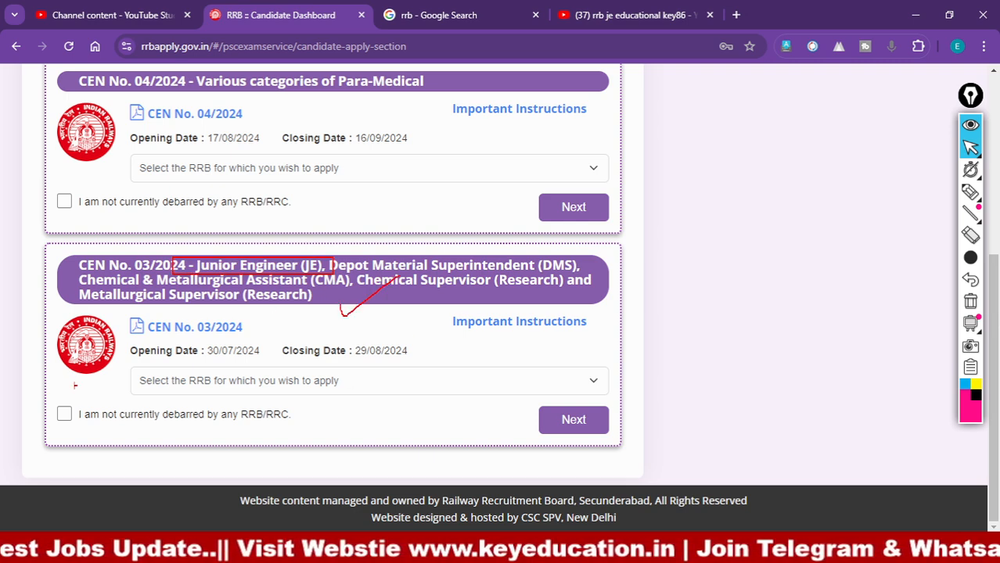
{"action": "left_click_drag", "start_coordinate": [44, 401], "coordinate": [89, 421]}
{"action": "left_click_drag", "start_coordinate": [486, 397], "coordinate": [639, 434]}
{"action": "key", "text": "Escape"}
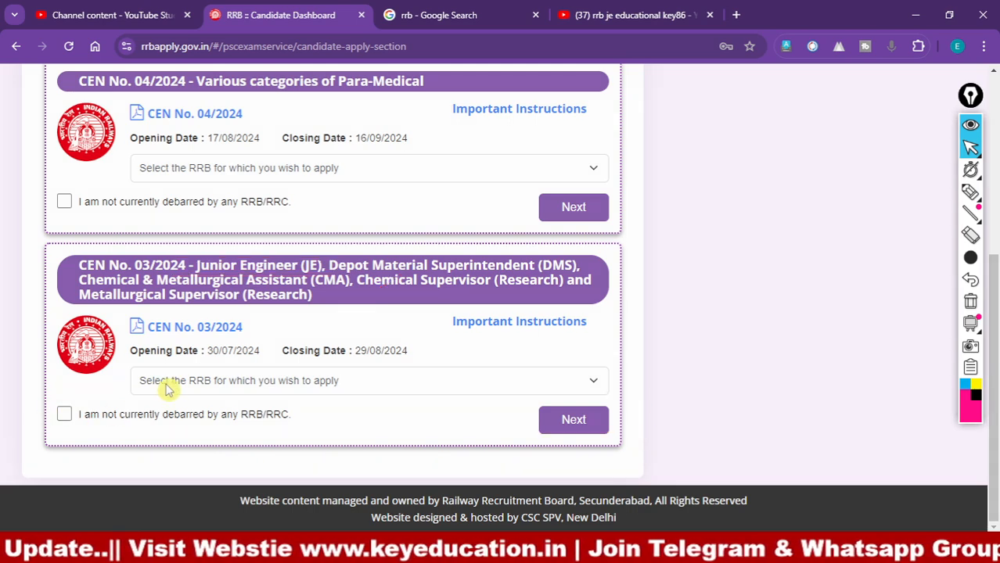
- Choose Bhopal as the RRB for CEN No. 03/2024, declare not being debarred, and proceed to the application form
{"action": "left_click", "coordinate": [239, 382]}
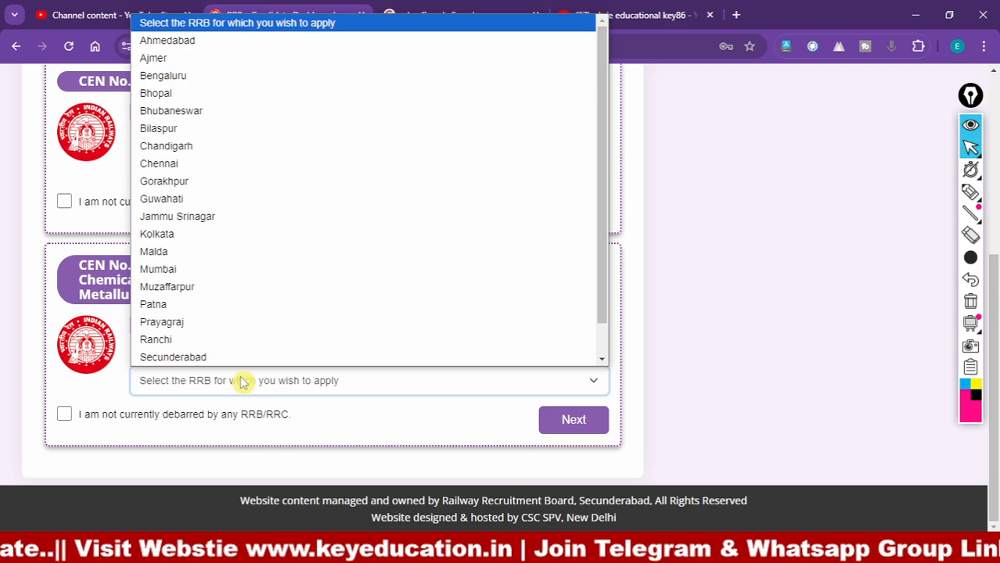
{"action": "left_click", "coordinate": [189, 94]}
{"action": "left_click", "coordinate": [62, 417]}
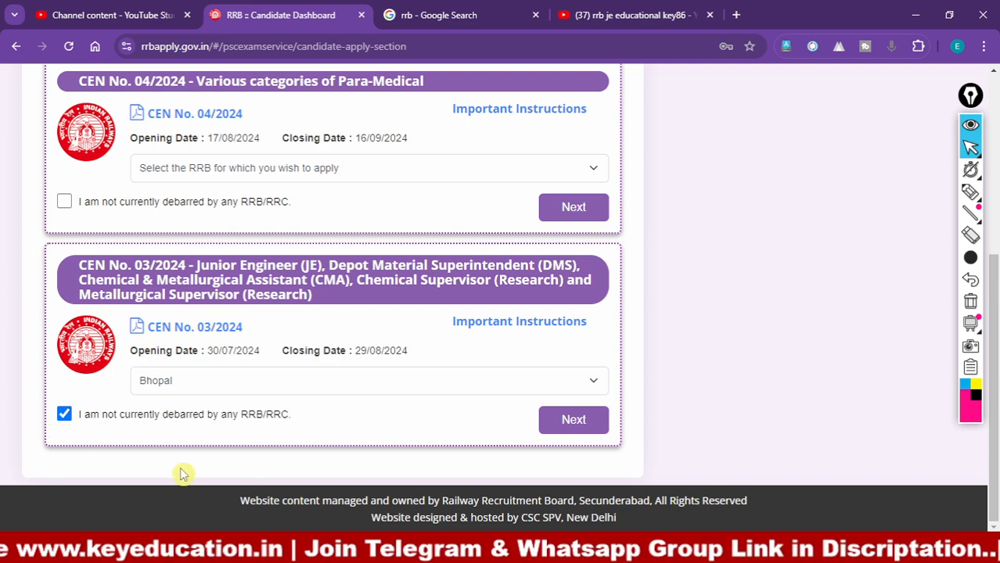
{"action": "left_click", "coordinate": [572, 421]}
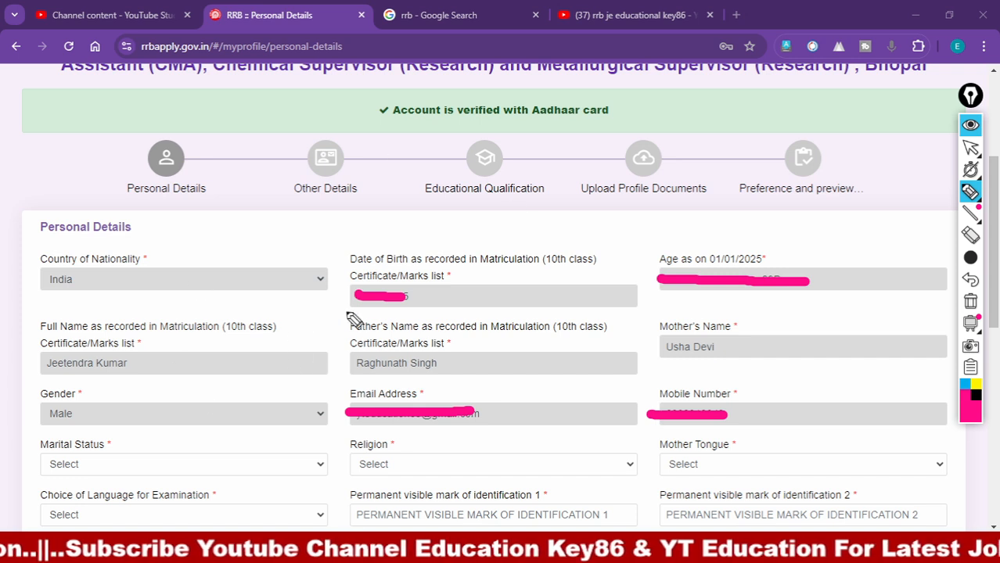
- Cover the candidate's full name with a thick pink pen stroke and return to the normal pointer
{"action": "left_click_drag", "start_coordinate": [34, 364], "coordinate": [147, 364]}
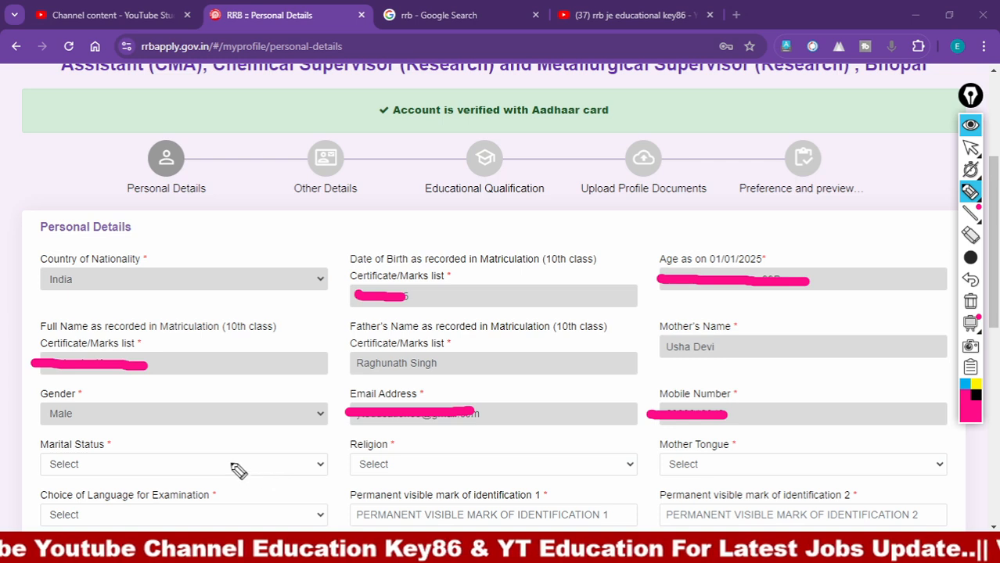
{"action": "left_click", "coordinate": [970, 147]}
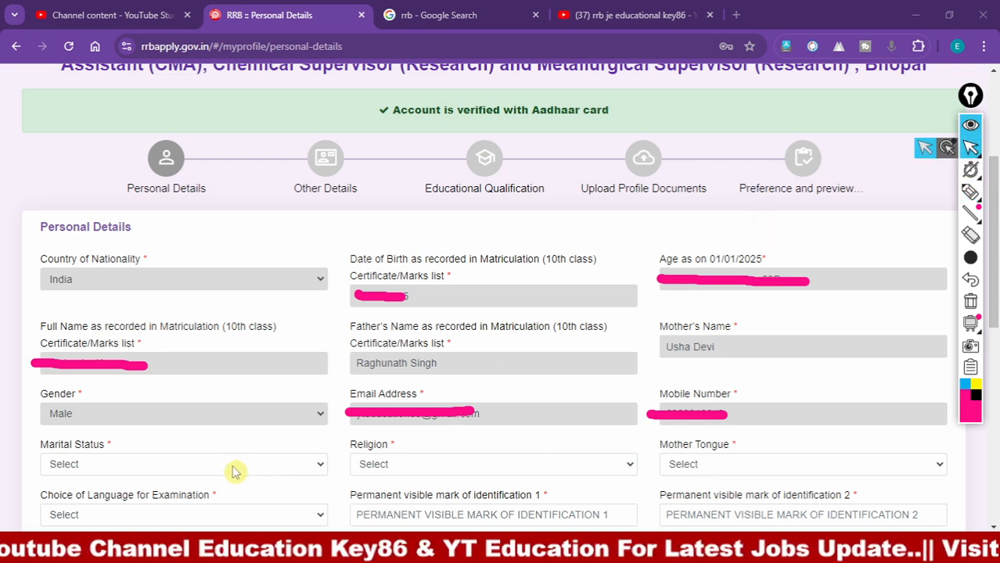
- Set marital status to Married, religion to Hindu, and both mother tongue and examination language to Hindi
{"action": "left_click", "coordinate": [225, 465]}
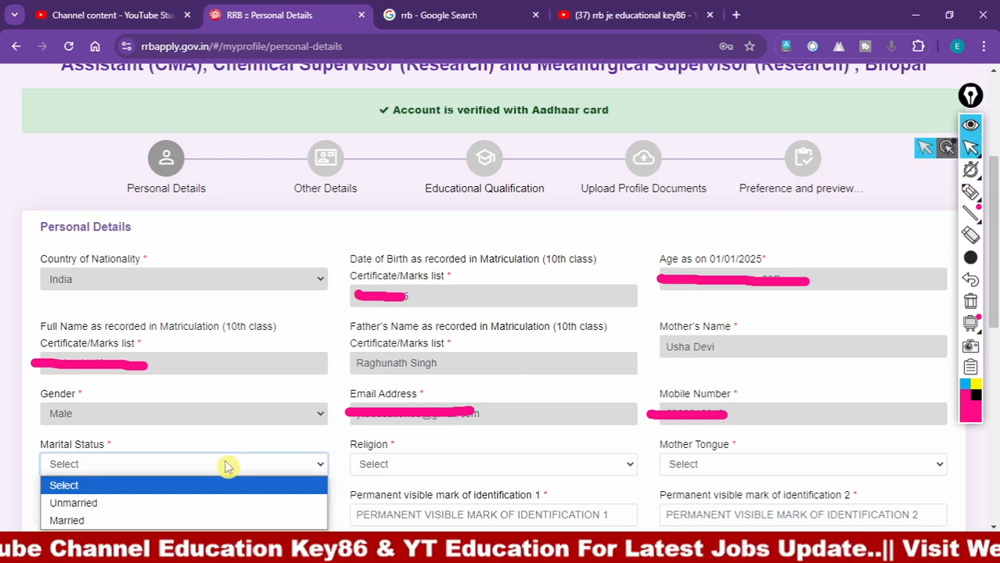
{"action": "left_click", "coordinate": [167, 522]}
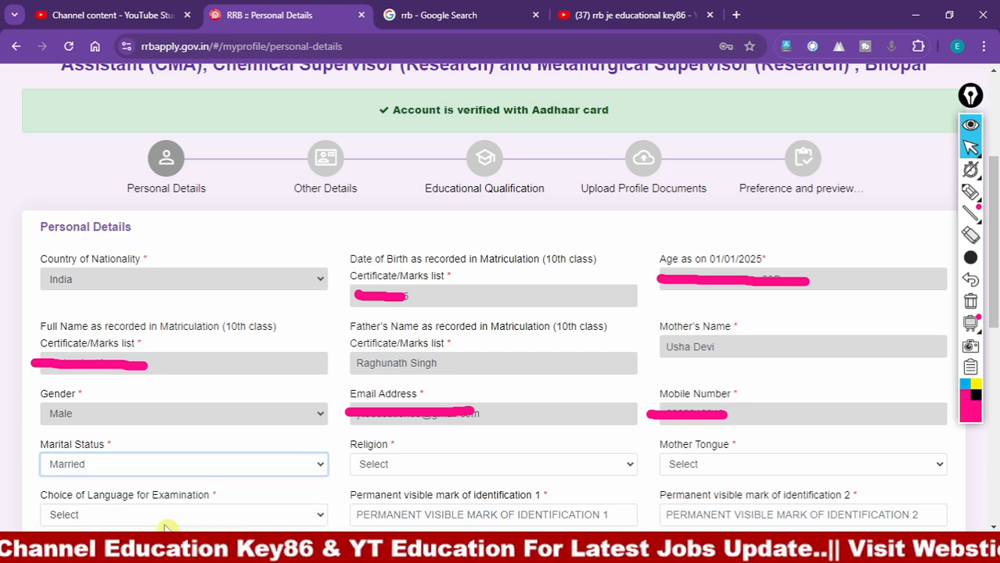
{"action": "left_click", "coordinate": [475, 466]}
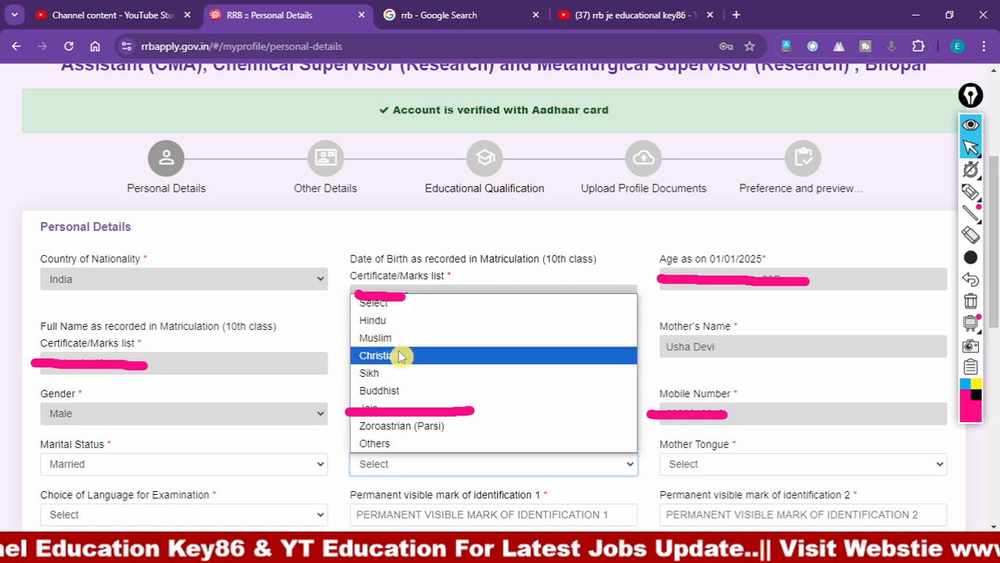
{"action": "left_click", "coordinate": [393, 323]}
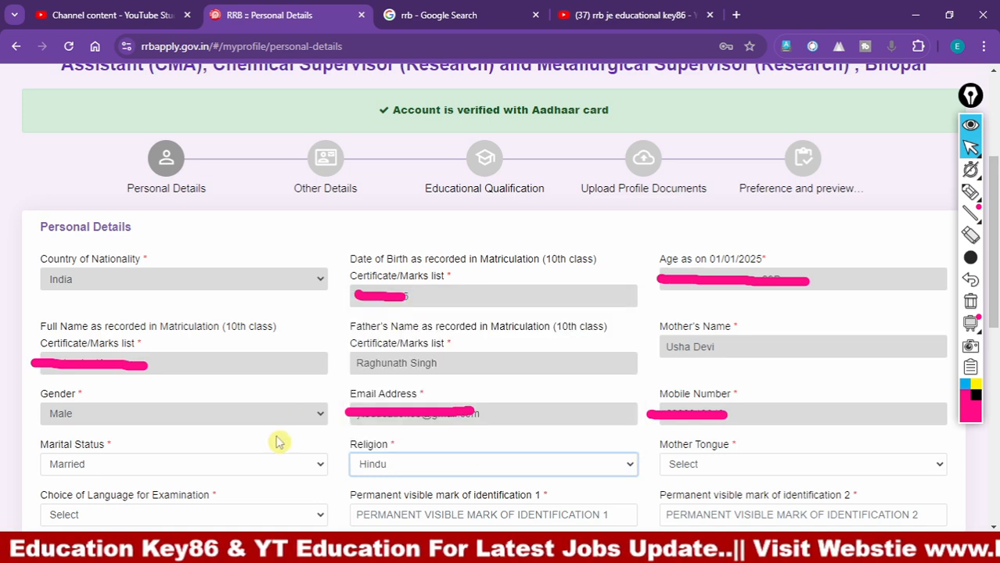
{"action": "left_click", "coordinate": [737, 465]}
{"action": "left_click", "coordinate": [710, 190]}
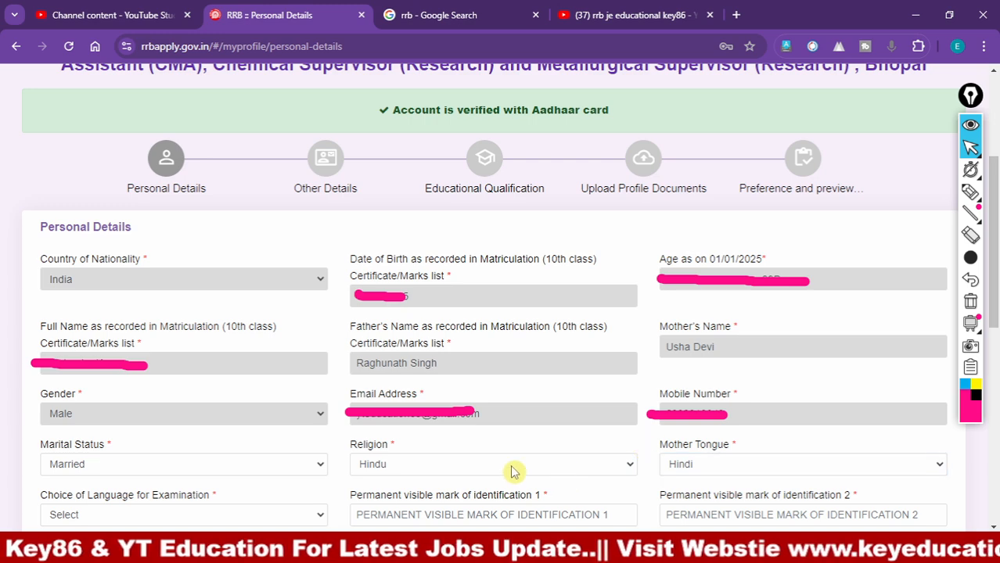
{"action": "scroll", "coordinate": [798, 364], "scroll_direction": "down", "scroll_amount": 3}
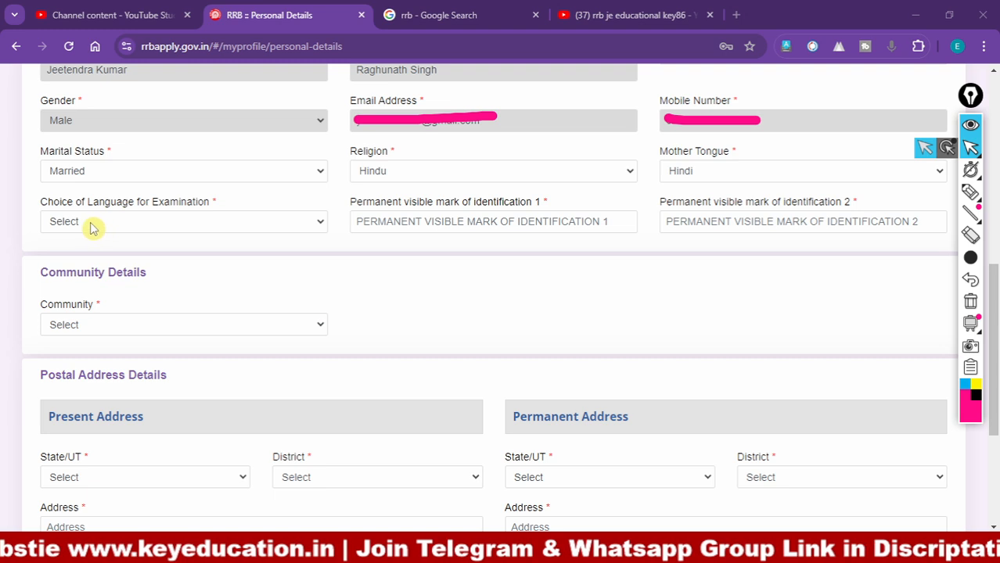
{"action": "left_click", "coordinate": [149, 226]}
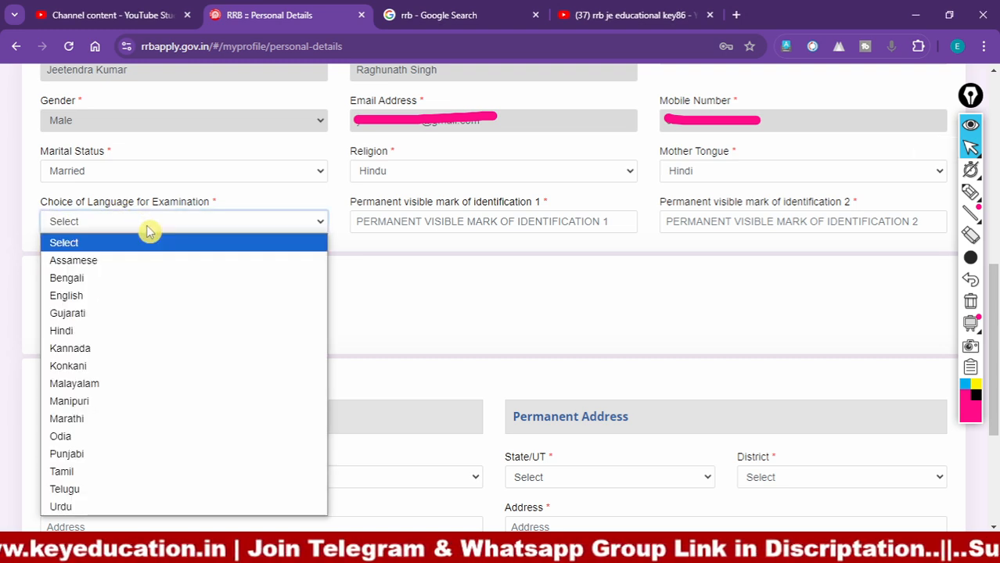
{"action": "left_click", "coordinate": [99, 331]}
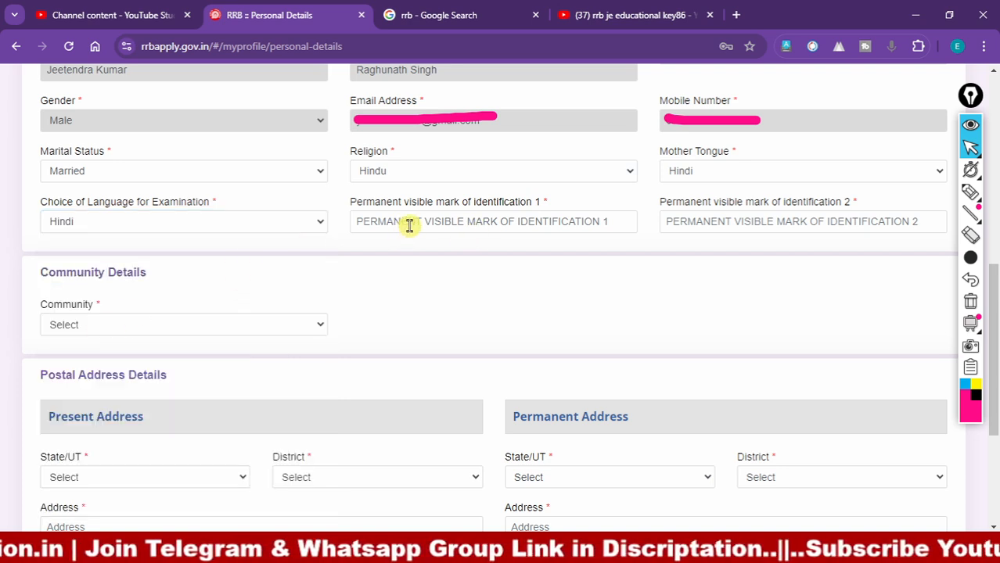
- Enter "A MOLE UNDER LEFT EYES" and "A CUT ON HEAD" as the two permanent visible marks of identification
{"action": "left_click", "coordinate": [454, 230]}
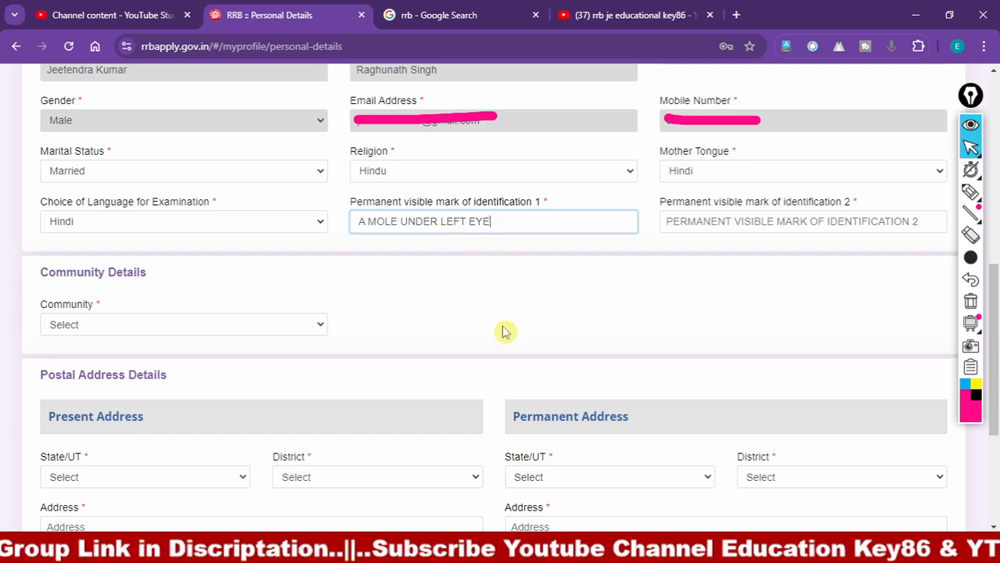
{"action": "left_click", "coordinate": [715, 226]}
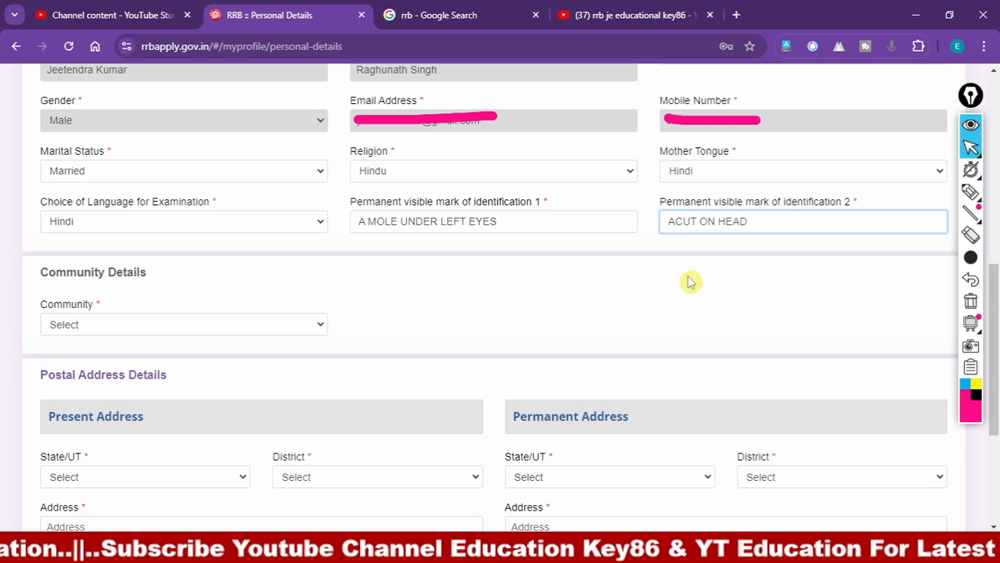
{"action": "left_click", "coordinate": [671, 221]}
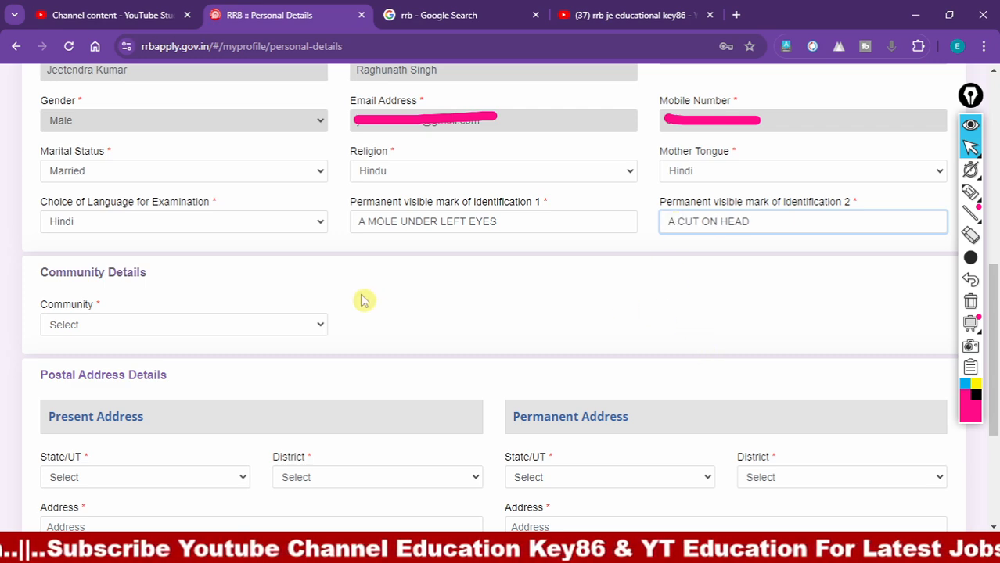
{"action": "left_click", "coordinate": [471, 296]}
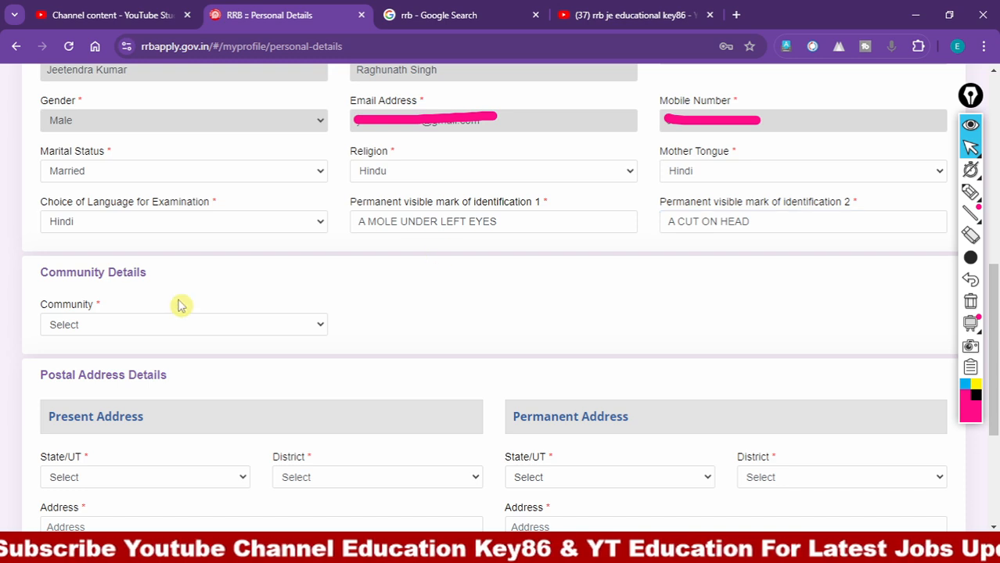
- Set the community to ST (Scheduled Tribe) and agree to the reservation eligibility information
{"action": "left_click", "coordinate": [133, 327]}
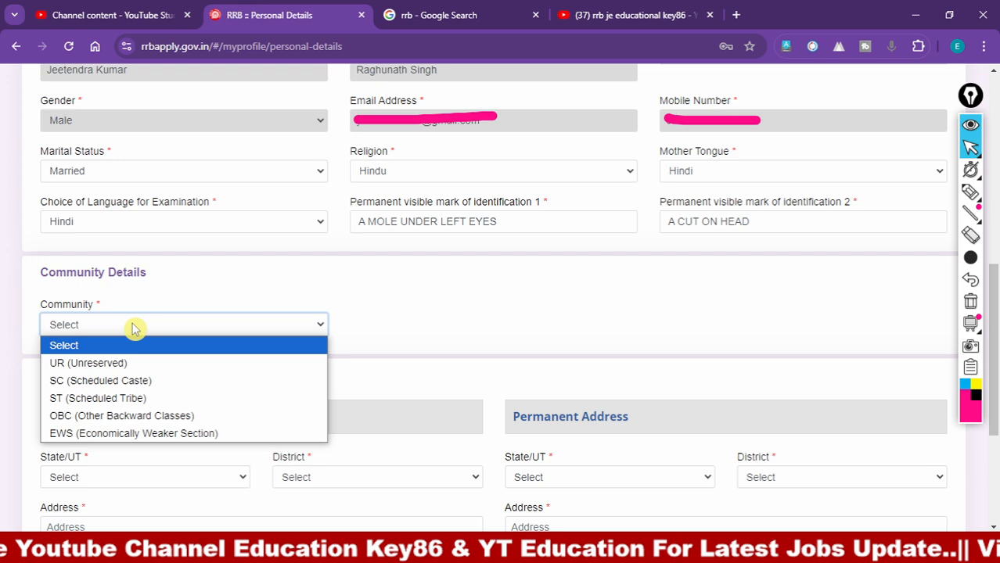
{"action": "left_click", "coordinate": [142, 402]}
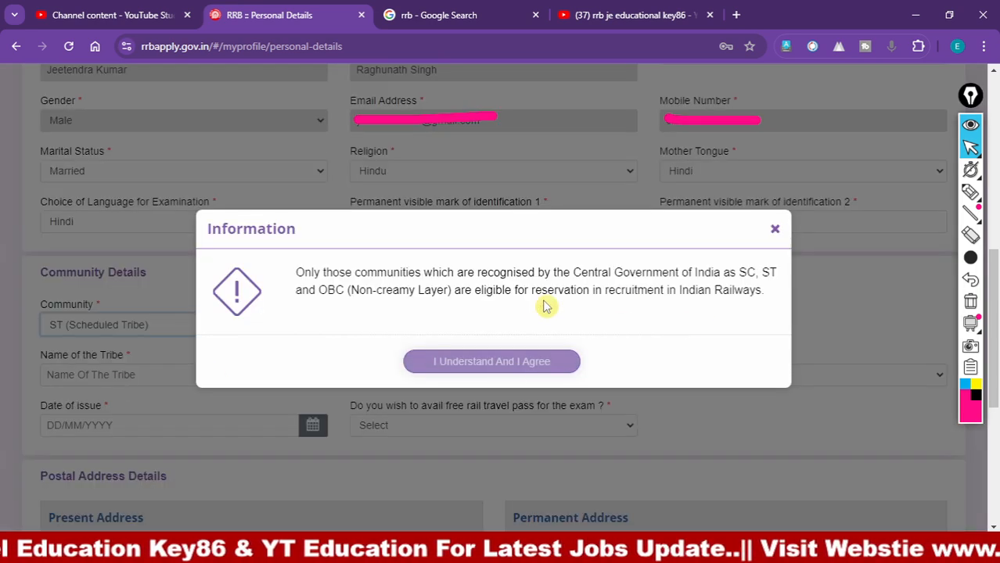
{"action": "left_click", "coordinate": [507, 362]}
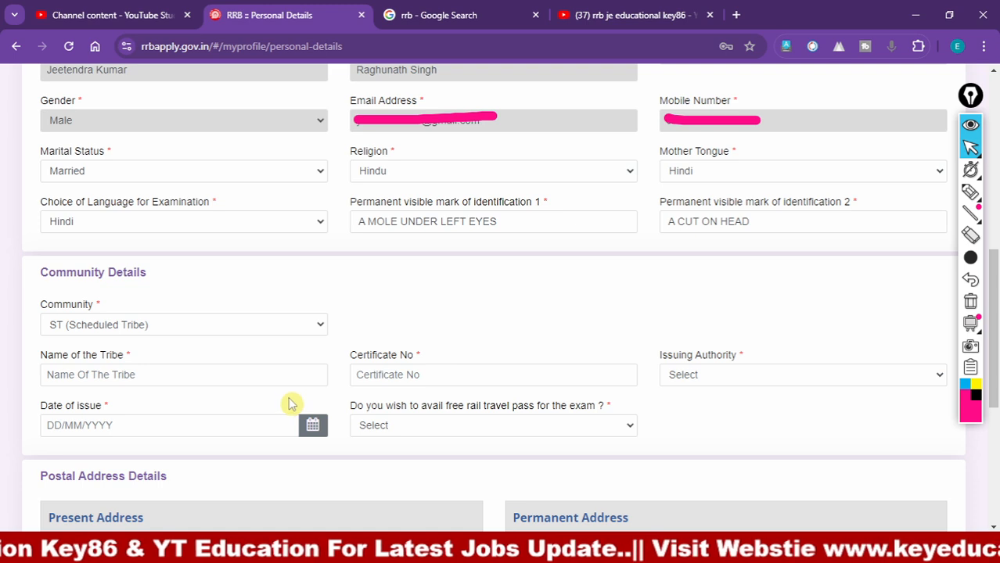
- Enter Chamar as the tribe name, fill in the certificate number, and set the issuing authority to District Magistrate and issuing state to BIHAR
{"action": "left_click", "coordinate": [149, 381]}
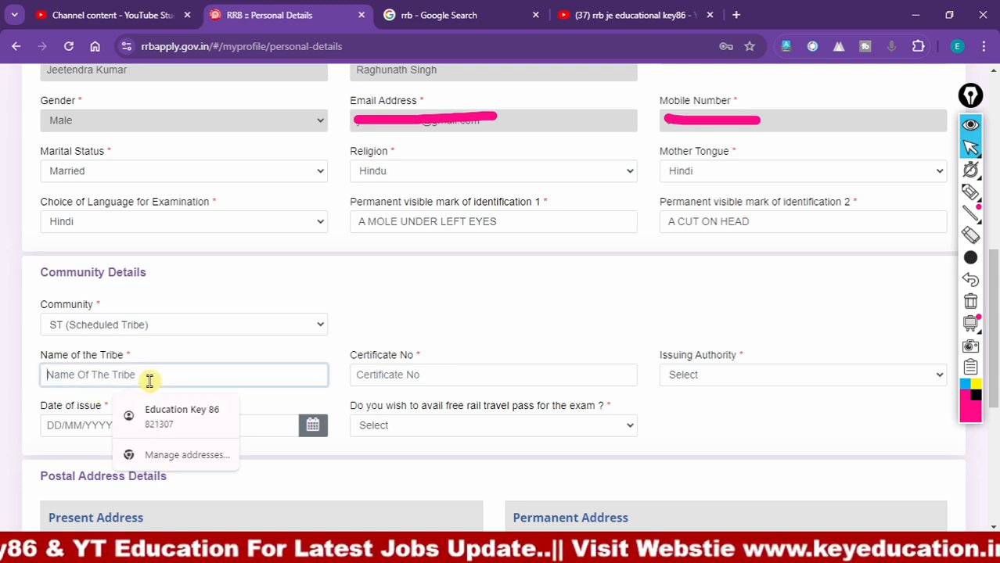
{"action": "left_click", "coordinate": [249, 362]}
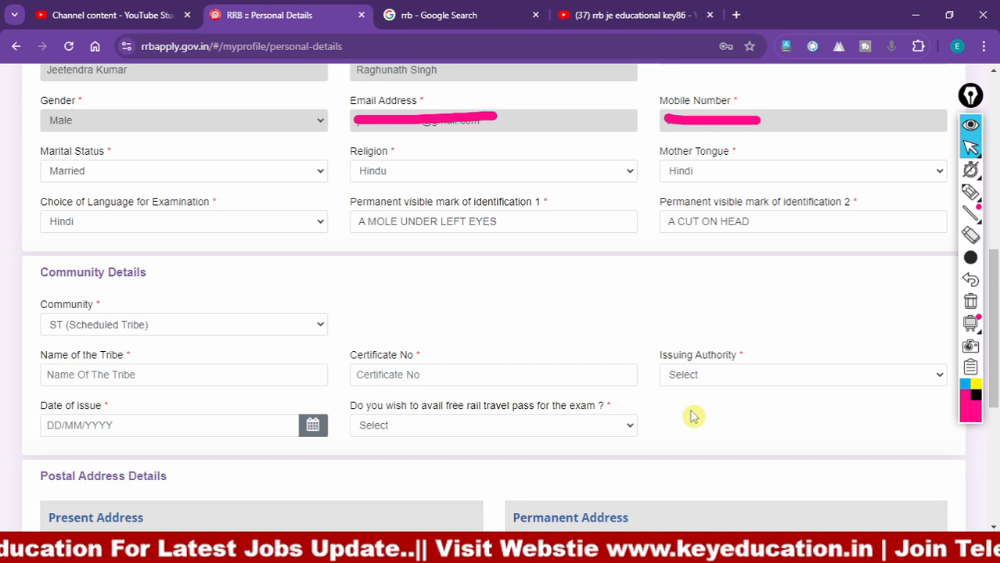
{"action": "left_click", "coordinate": [718, 384]}
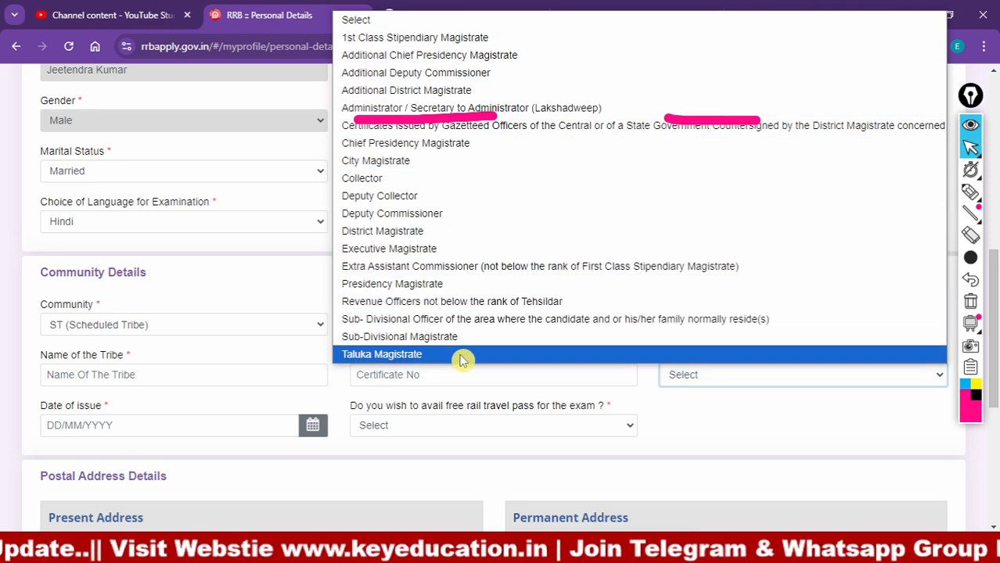
{"action": "left_click", "coordinate": [442, 237]}
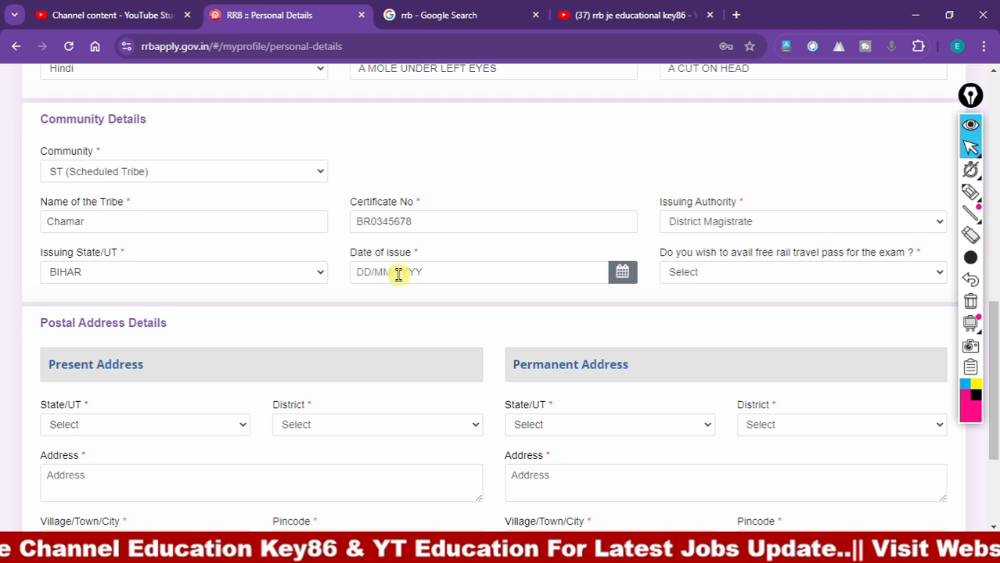
{"action": "left_click", "coordinate": [292, 274]}
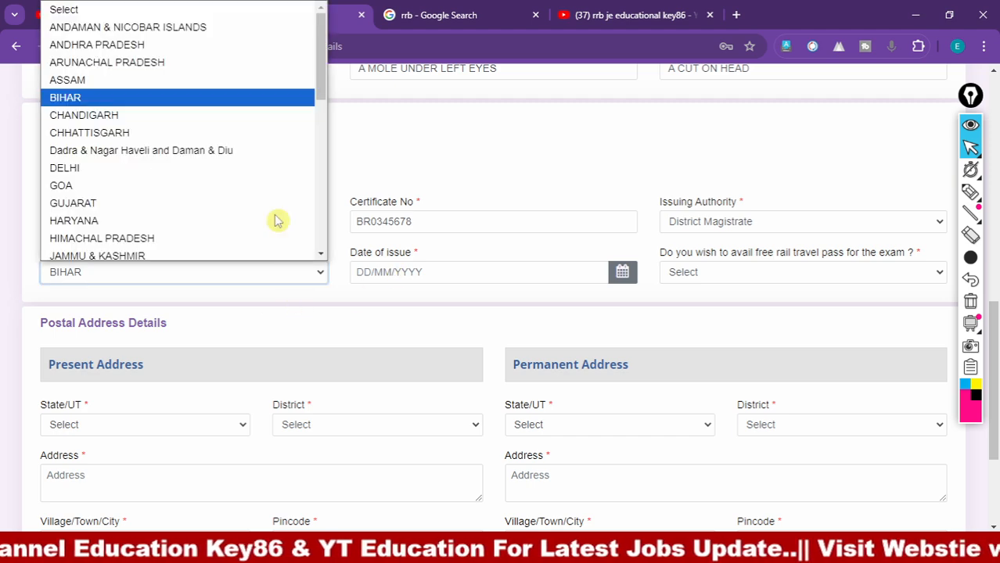
{"action": "left_click", "coordinate": [284, 296]}
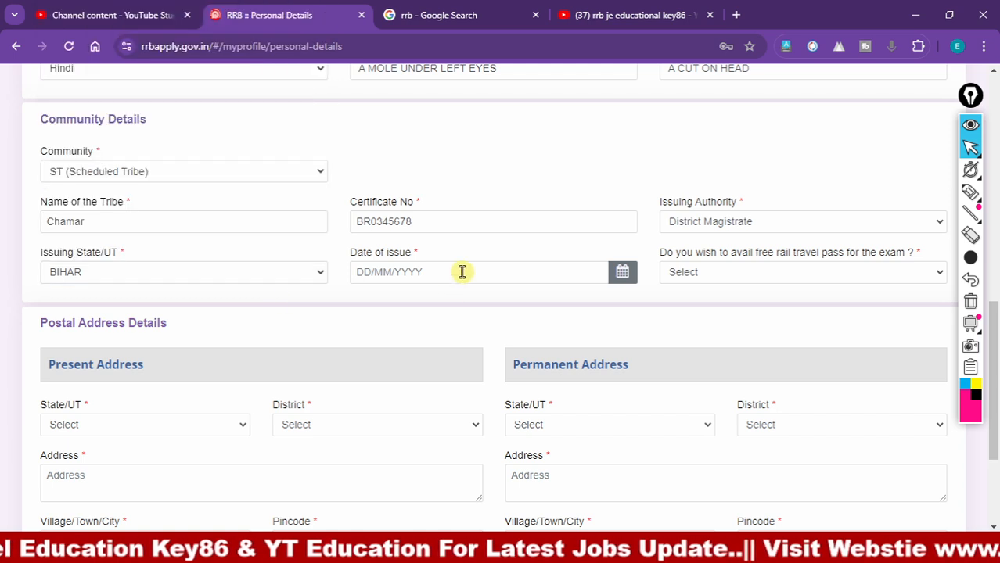
- Set the community certificate's date of issue to 02/08/2023
{"action": "left_click", "coordinate": [624, 273]}
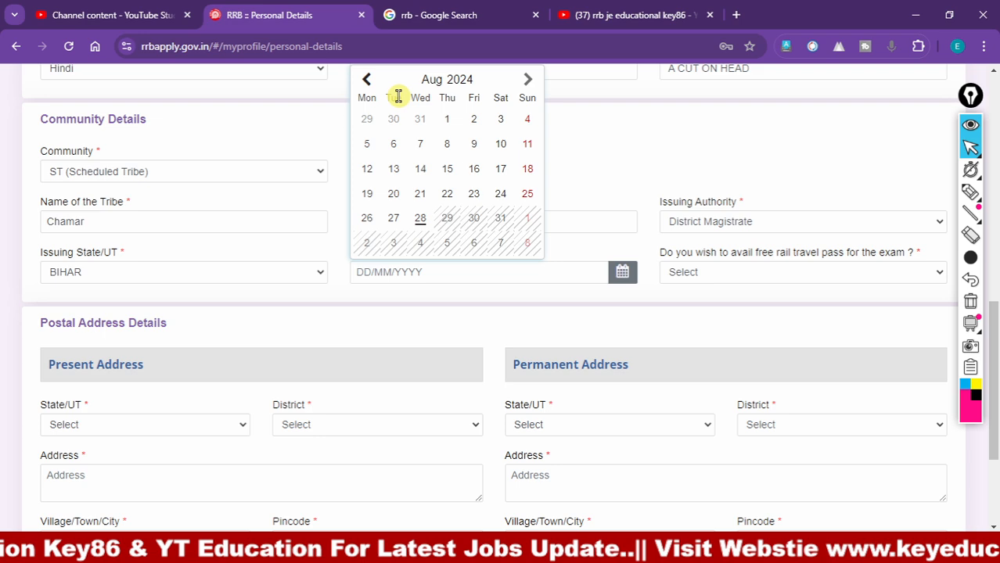
{"action": "left_click", "coordinate": [450, 93]}
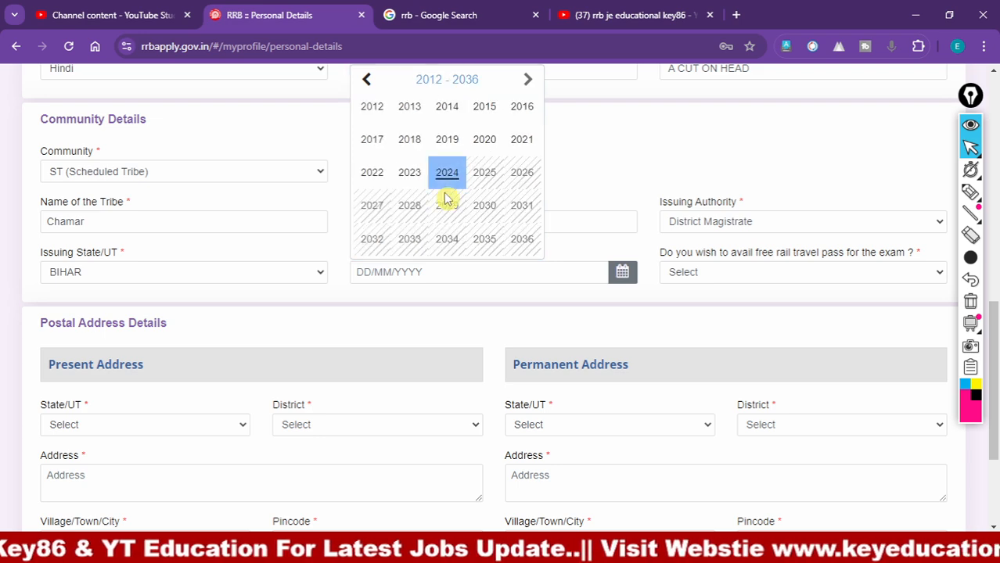
{"action": "left_click", "coordinate": [409, 172]}
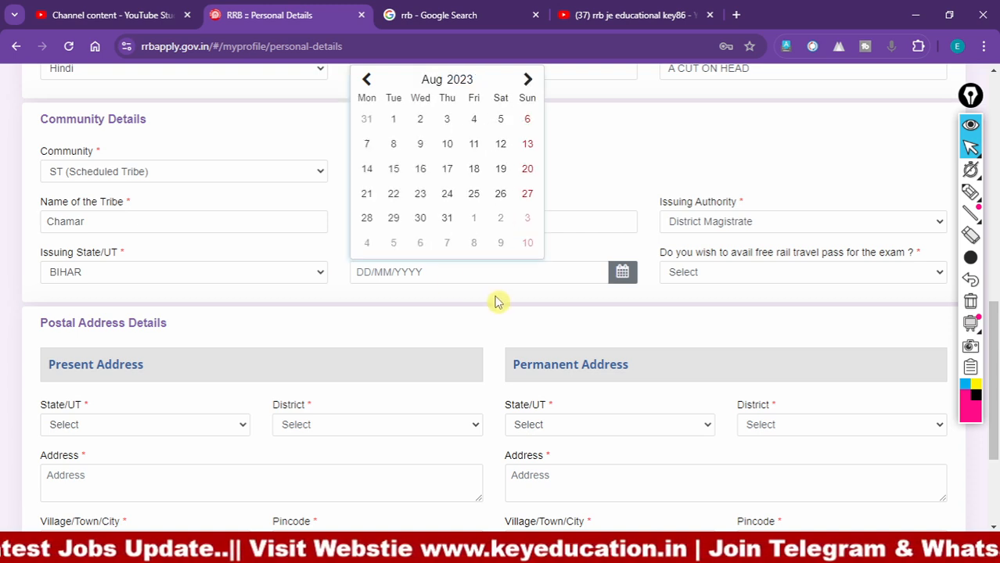
{"action": "left_click", "coordinate": [429, 120]}
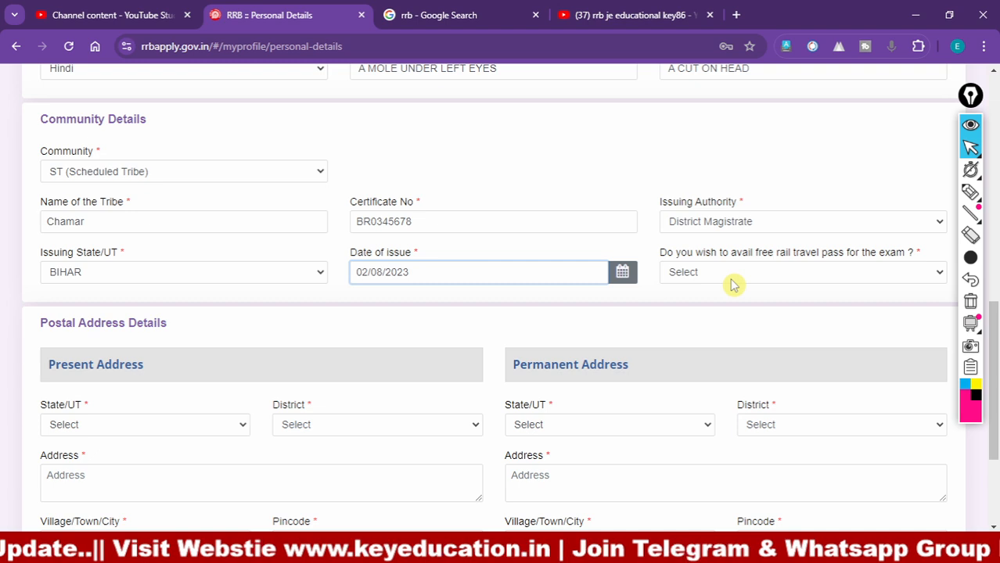
- Opt for the free rail travel pass for the exam and enter Dehri as the nearest railway station
{"action": "left_click", "coordinate": [810, 274]}
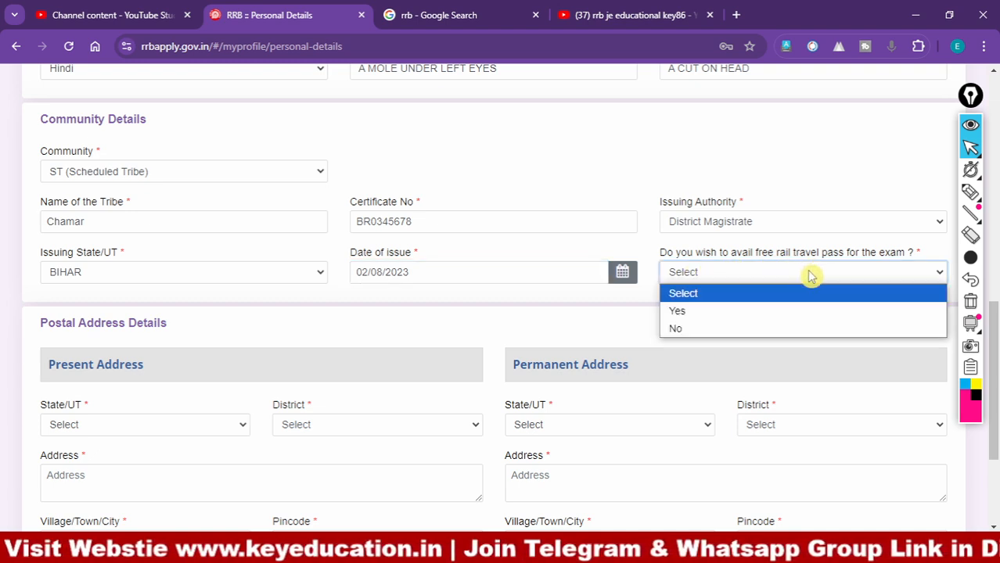
{"action": "left_click", "coordinate": [725, 313]}
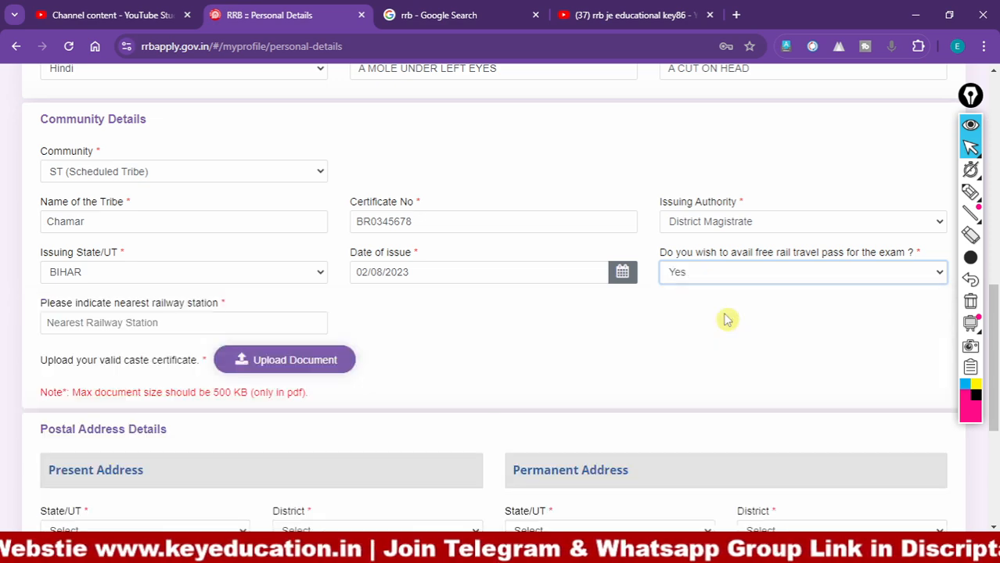
{"action": "left_click", "coordinate": [252, 327]}
{"action": "type", "text": "Dehri"}
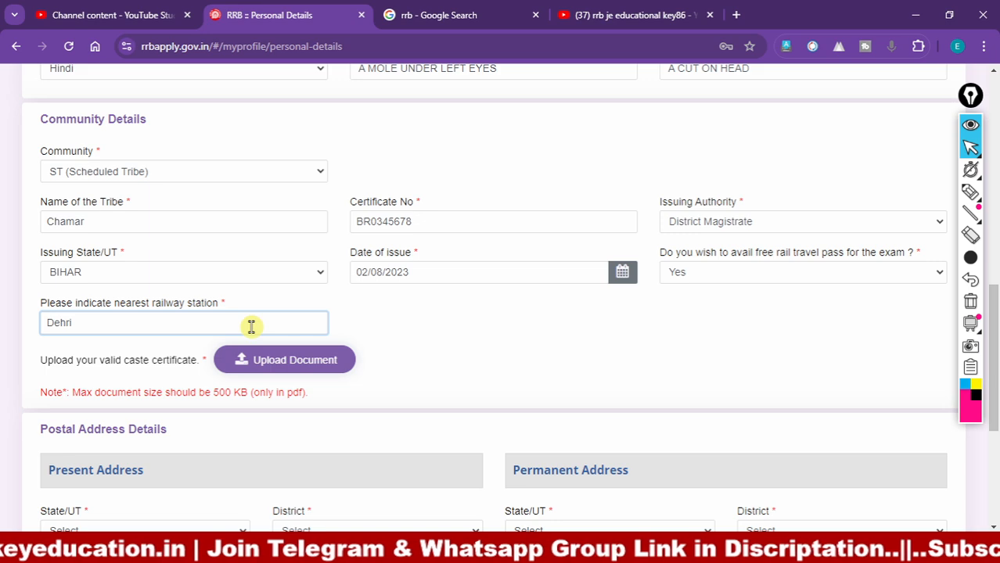
{"action": "left_click", "coordinate": [381, 344]}
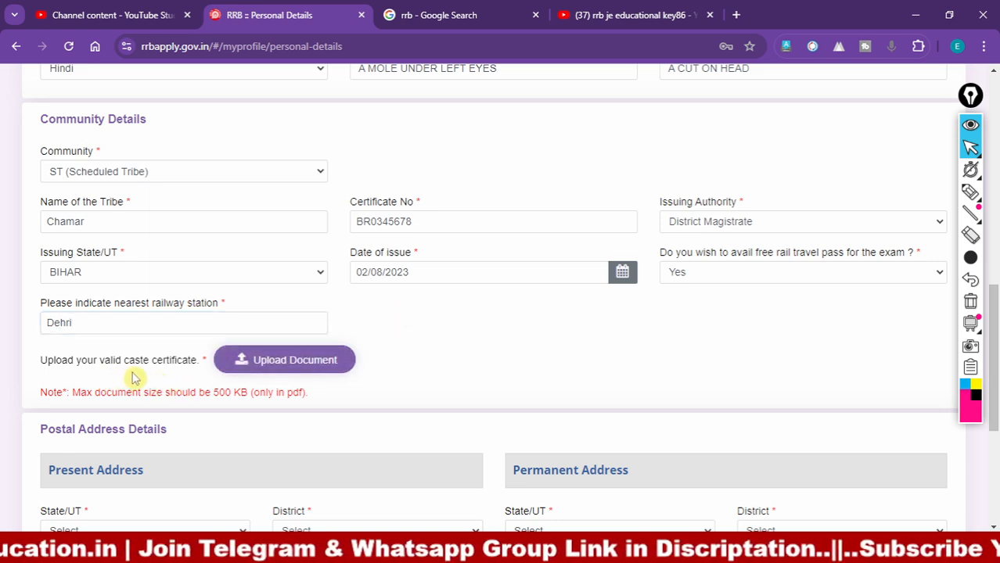
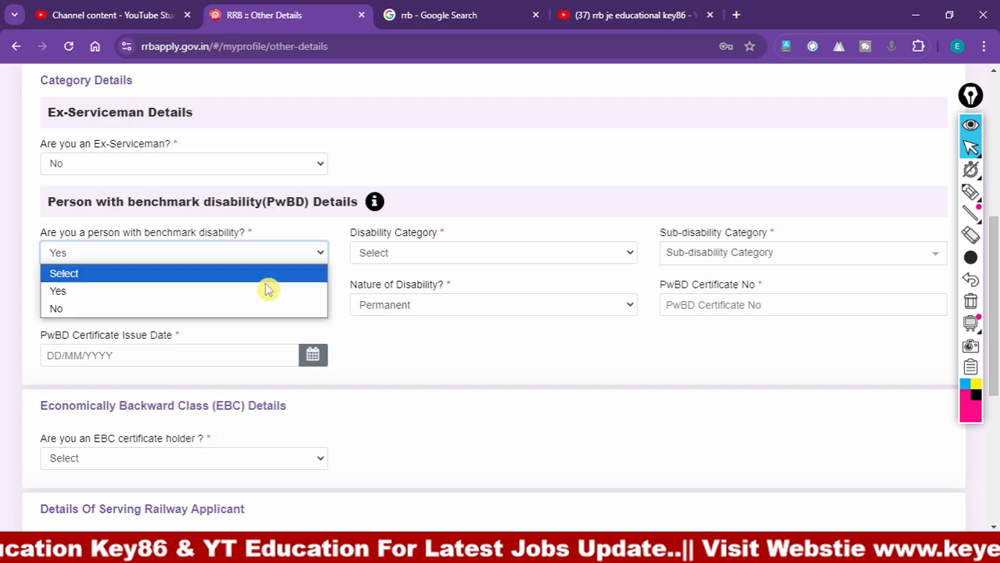
- Answer No to being a person with benchmark disability and No to being an EBC certificate holder
{"action": "left_click", "coordinate": [217, 307]}
{"action": "left_click", "coordinate": [518, 360]}
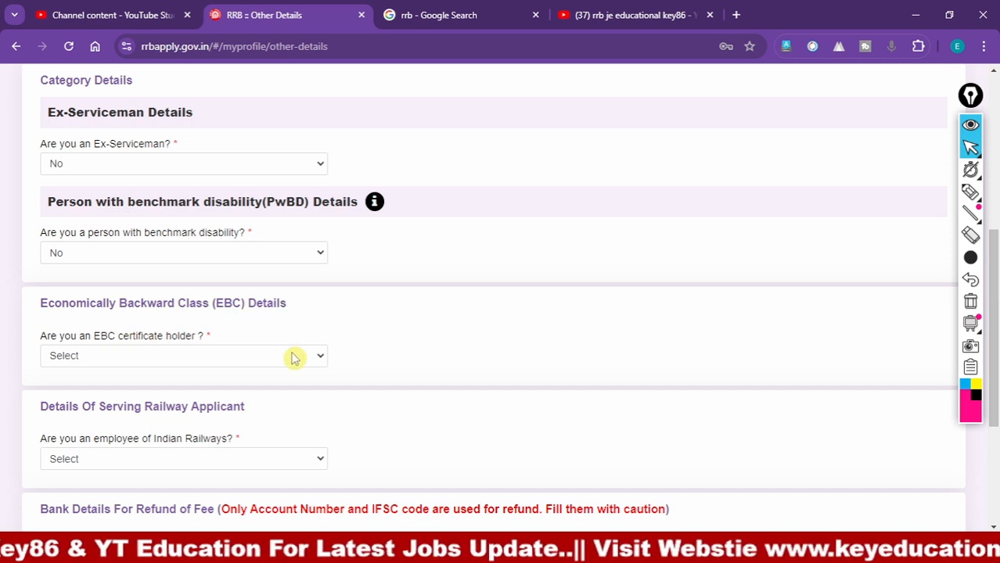
{"action": "left_click", "coordinate": [291, 355]}
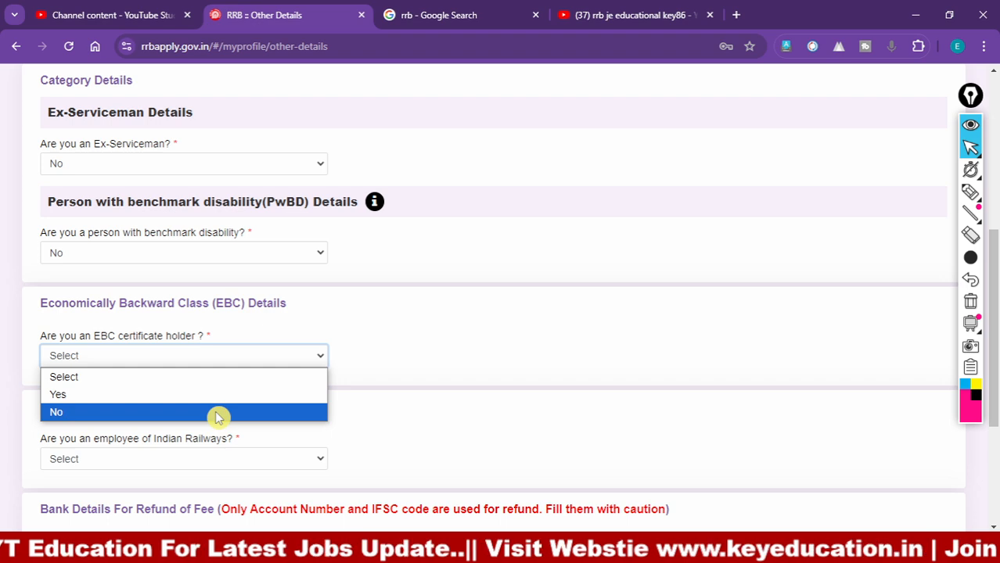
{"action": "left_click", "coordinate": [217, 417]}
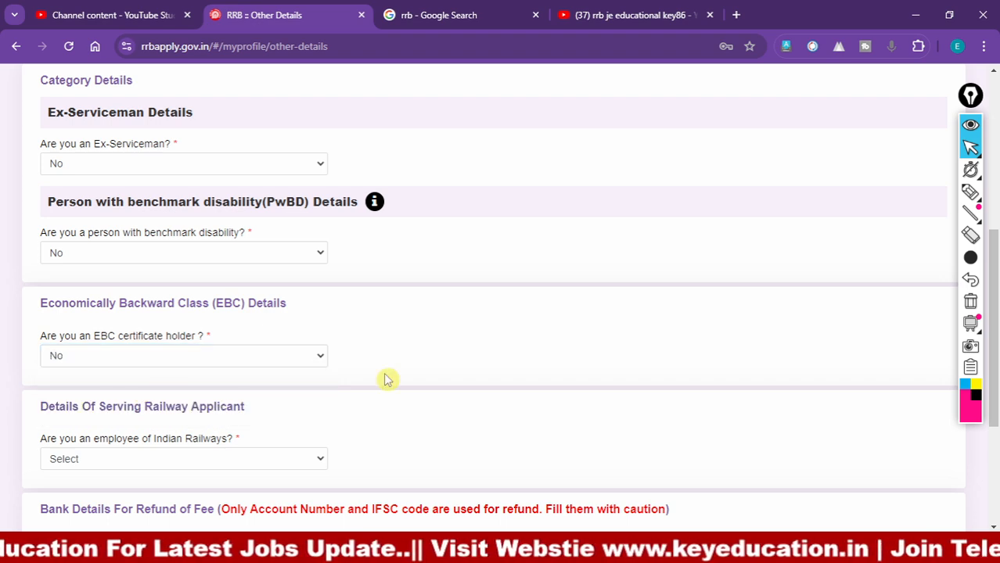
- Answer No to being an Indian Railways employee and set the current department/organization to Not Applicable
{"action": "scroll", "coordinate": [384, 381], "scroll_direction": "down", "scroll_amount": 1}
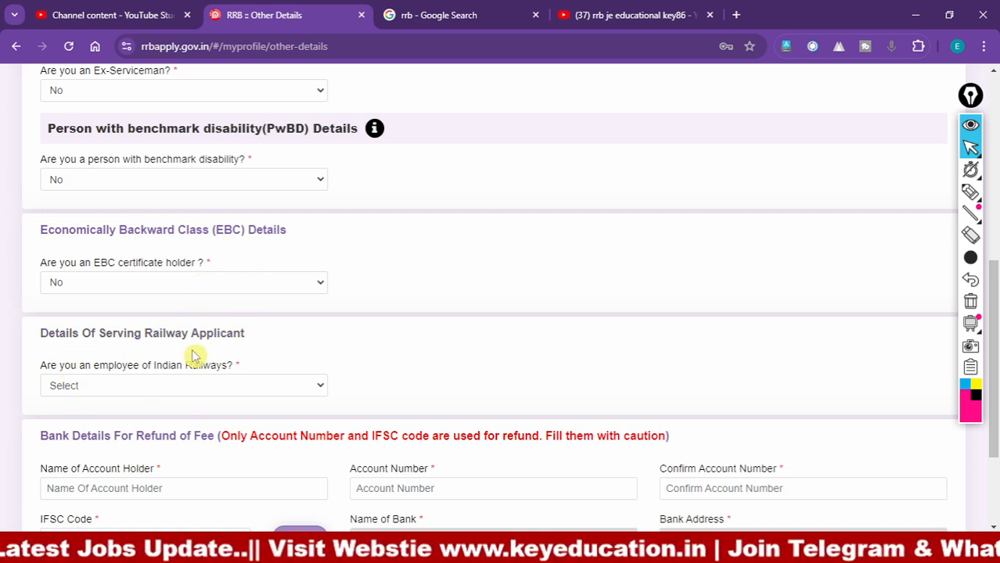
{"action": "left_click", "coordinate": [239, 391]}
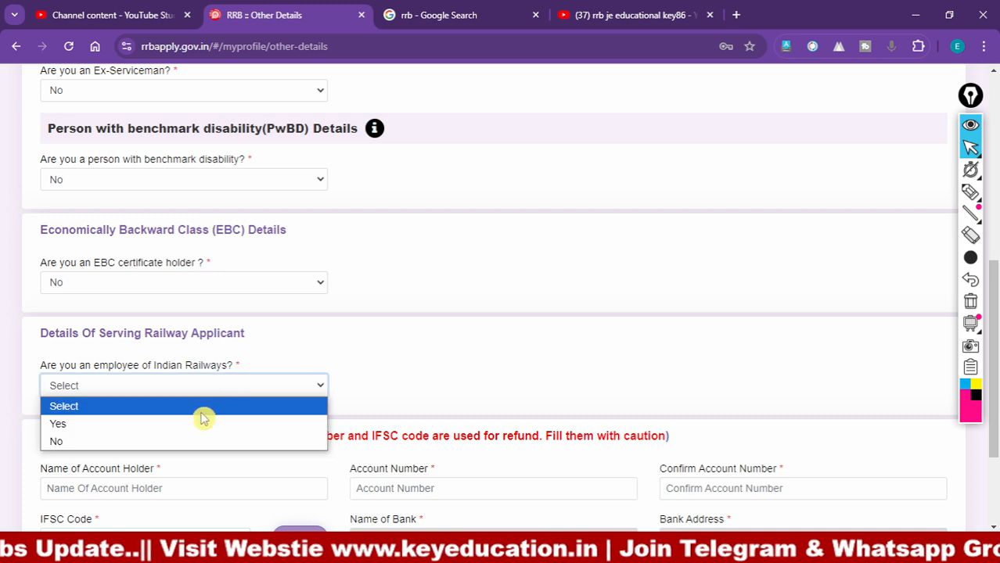
{"action": "left_click", "coordinate": [195, 427]}
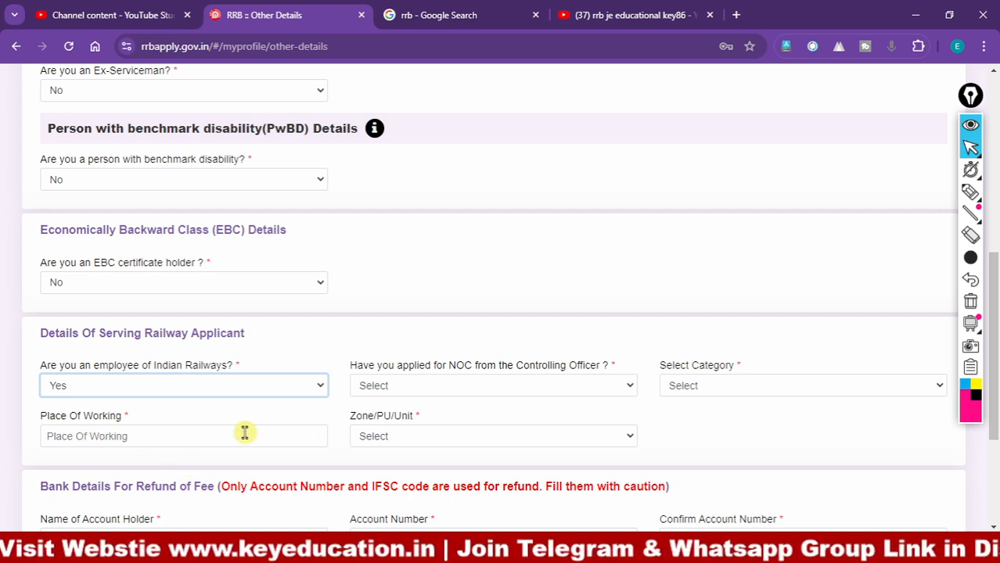
{"action": "left_click", "coordinate": [261, 394]}
{"action": "left_click", "coordinate": [223, 446]}
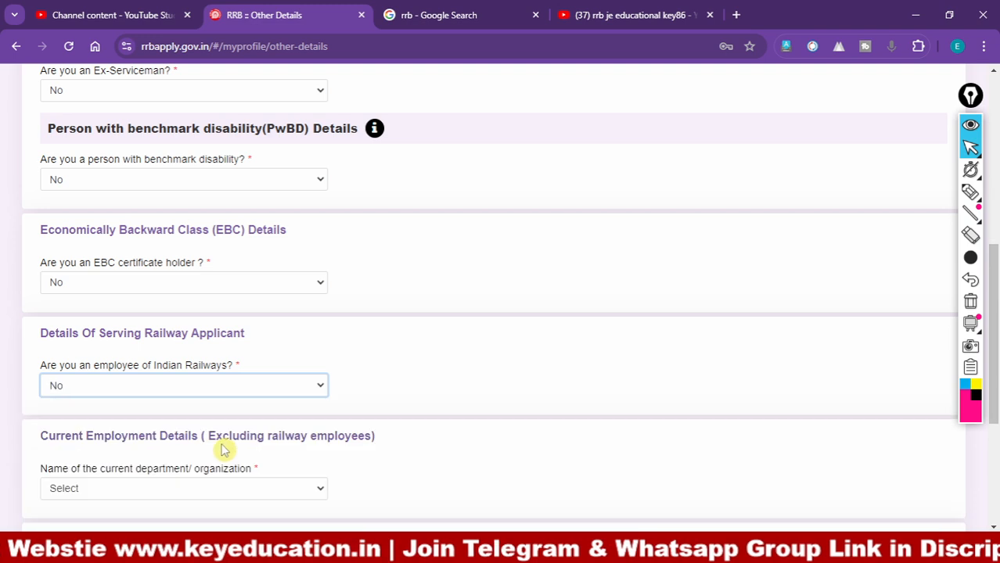
{"action": "scroll", "coordinate": [457, 389], "scroll_direction": "down", "scroll_amount": 2}
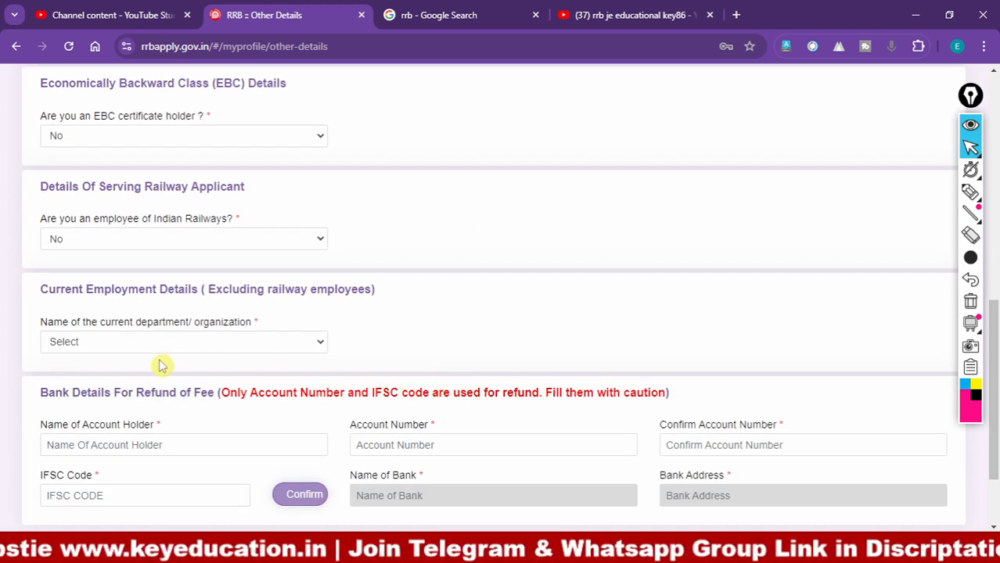
{"action": "left_click", "coordinate": [242, 345]}
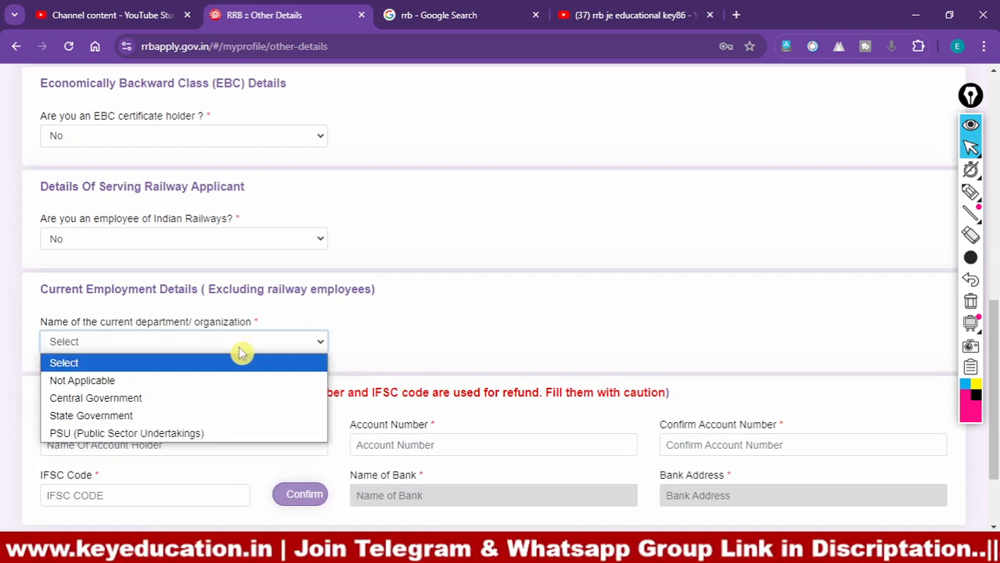
{"action": "left_click", "coordinate": [112, 383]}
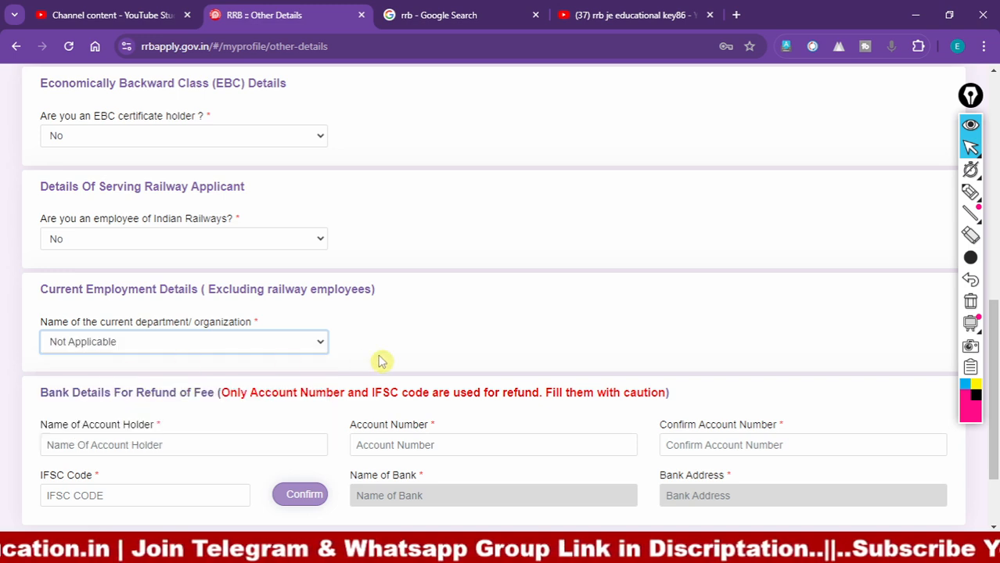
- Outline the bank details for fee refund in red, tick each of its fields, and clear the markings
{"action": "scroll", "coordinate": [395, 350], "scroll_direction": "down", "scroll_amount": 1}
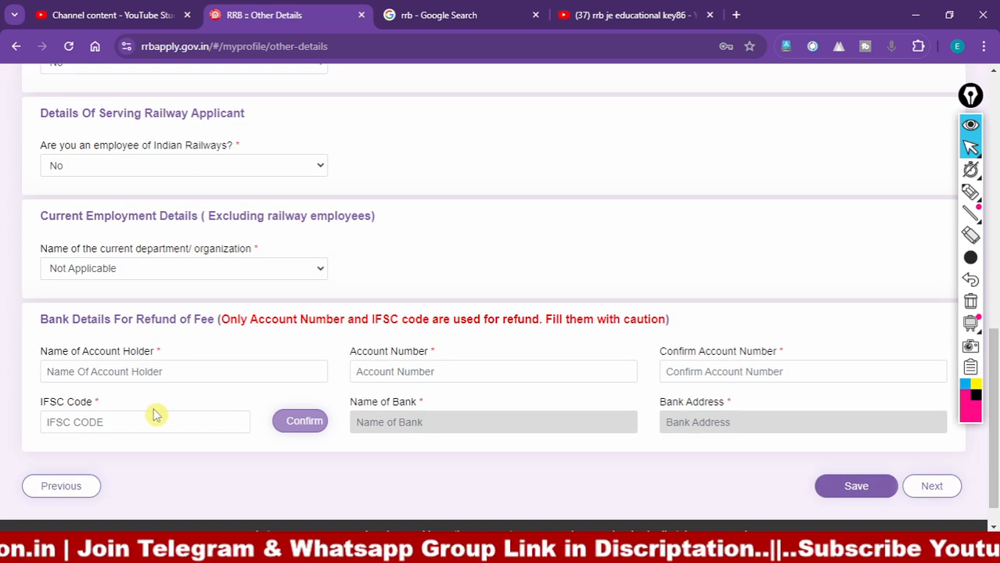
{"action": "mouse_move", "coordinate": [12, 308]}
{"action": "left_mouse_down"}
{"action": "mouse_move", "coordinate": [90, 384]}
{"action": "mouse_move", "coordinate": [754, 448]}
{"action": "mouse_move", "coordinate": [942, 452]}
{"action": "left_mouse_up"}
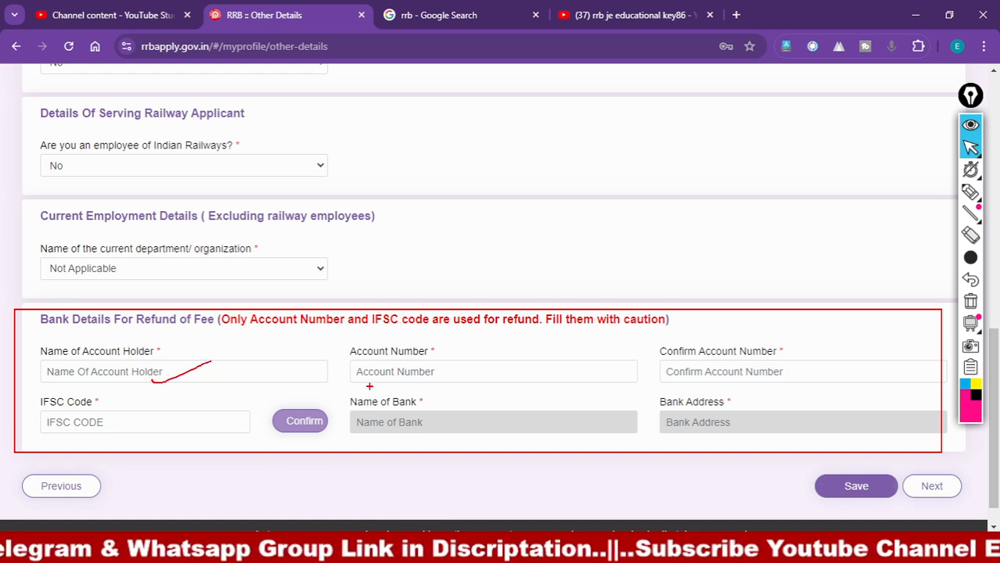
{"action": "left_click_drag", "start_coordinate": [717, 377], "coordinate": [822, 350]}
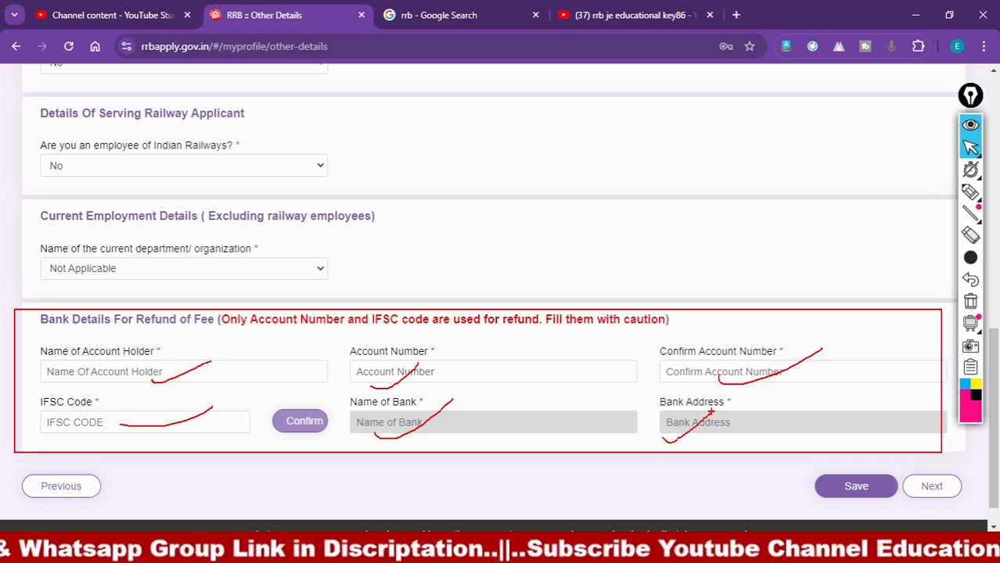
{"action": "key", "text": "Escape"}
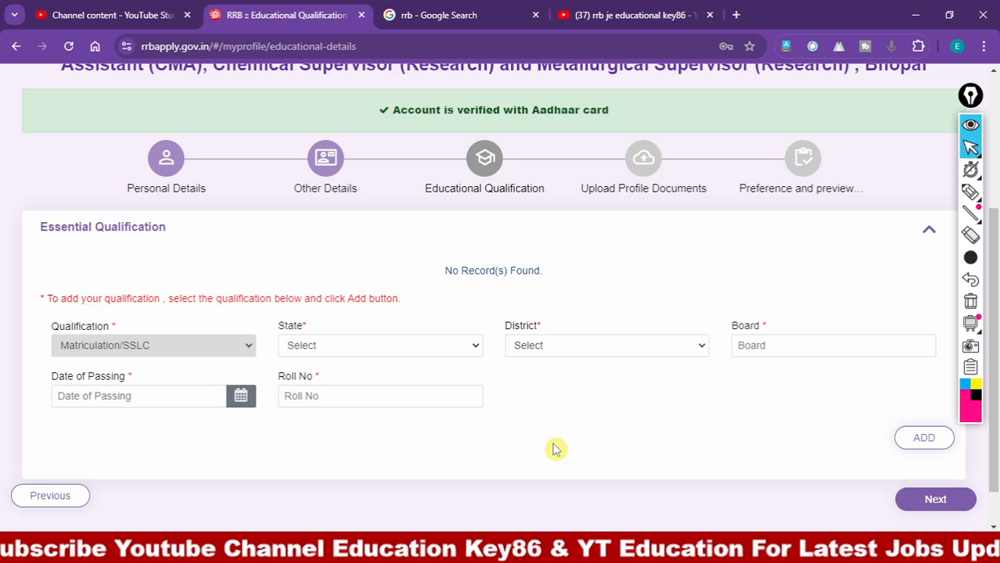
- Outline the Educational Qualification, Upload Profile Documents and Preference and preview stages with red rectangles and clear them
{"action": "key", "text": "ctrl+2"}
{"action": "left_click_drag", "start_coordinate": [411, 135], "coordinate": [555, 205]}
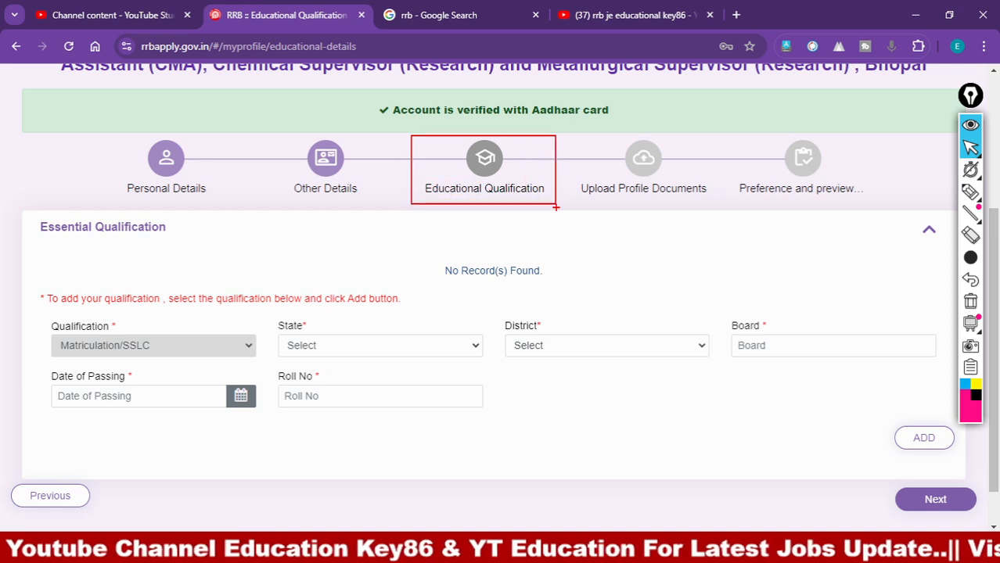
{"action": "left_click_drag", "start_coordinate": [577, 137], "coordinate": [723, 210]}
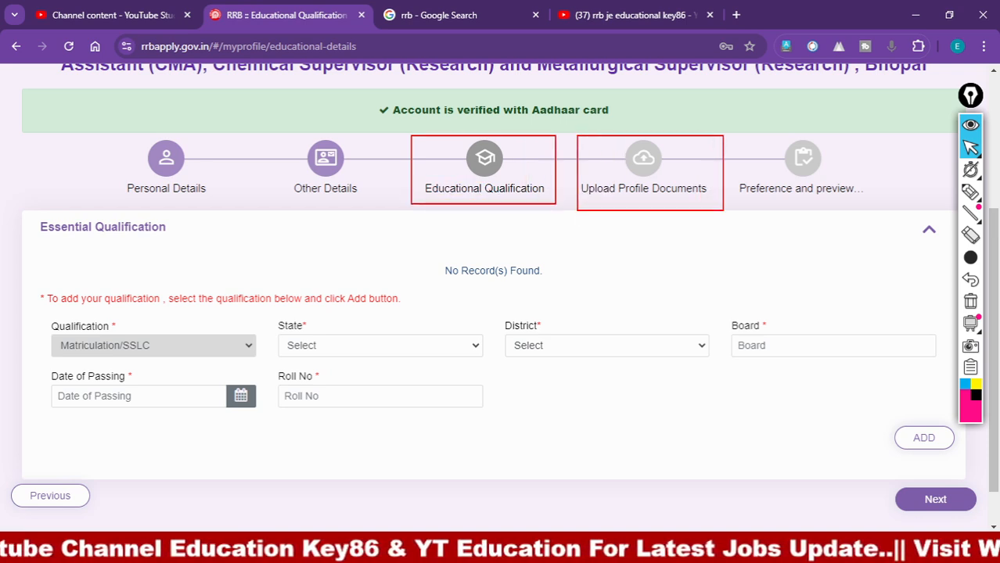
{"action": "left_click_drag", "start_coordinate": [731, 137], "coordinate": [882, 223]}
{"action": "key", "text": "Escape"}
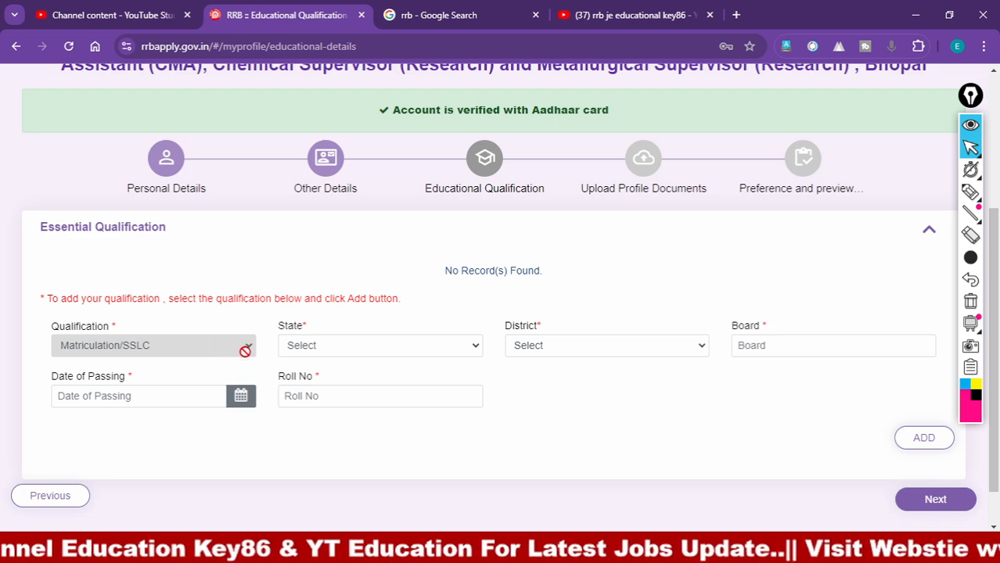
- Set the state to BIHAR and the district to Rohtas for the Matriculation/SSLC qualification
{"action": "left_click", "coordinate": [329, 354]}
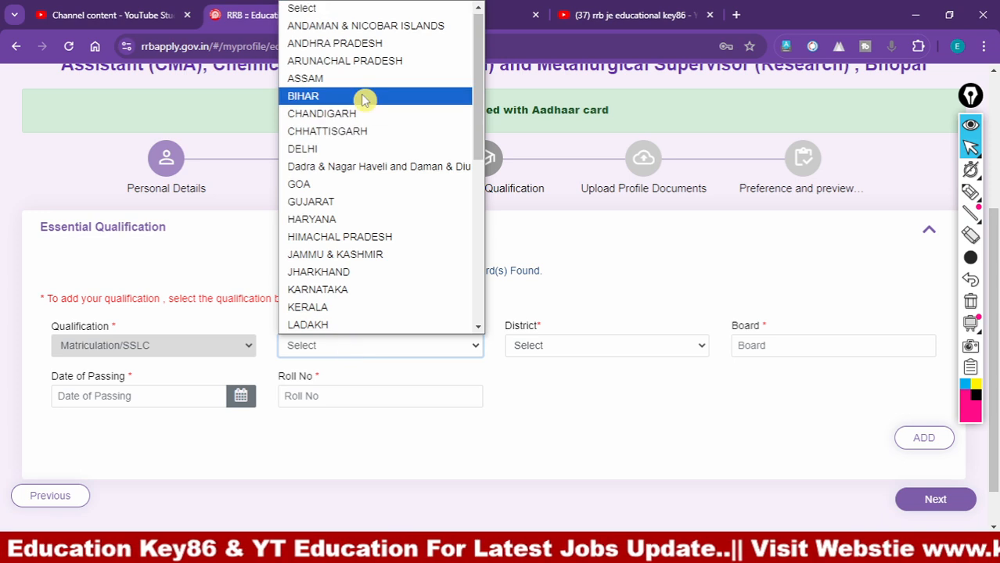
{"action": "left_click", "coordinate": [363, 97]}
{"action": "left_click", "coordinate": [552, 347]}
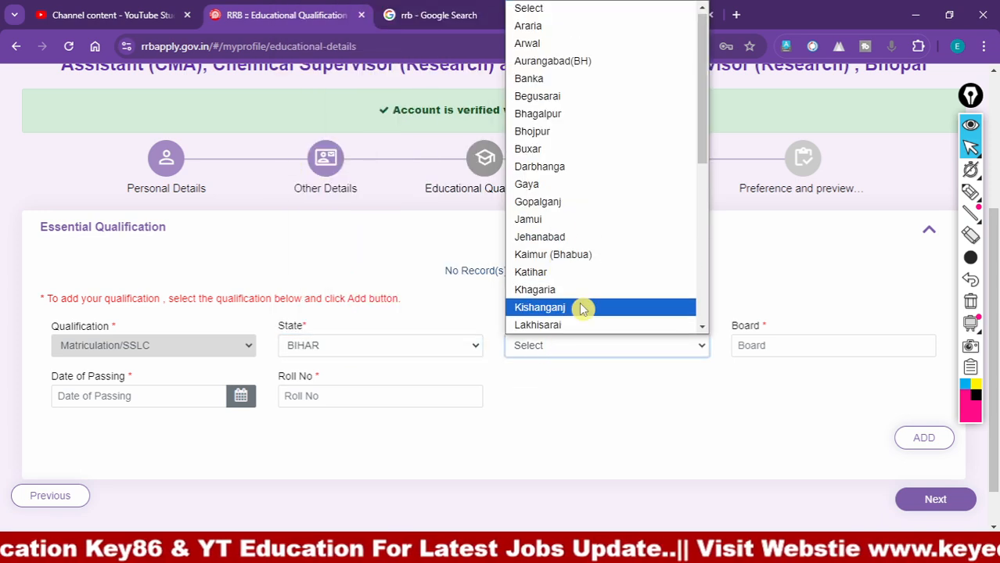
{"action": "scroll", "coordinate": [579, 307], "scroll_direction": "down", "scroll_amount": 3}
{"action": "left_click", "coordinate": [576, 324]}
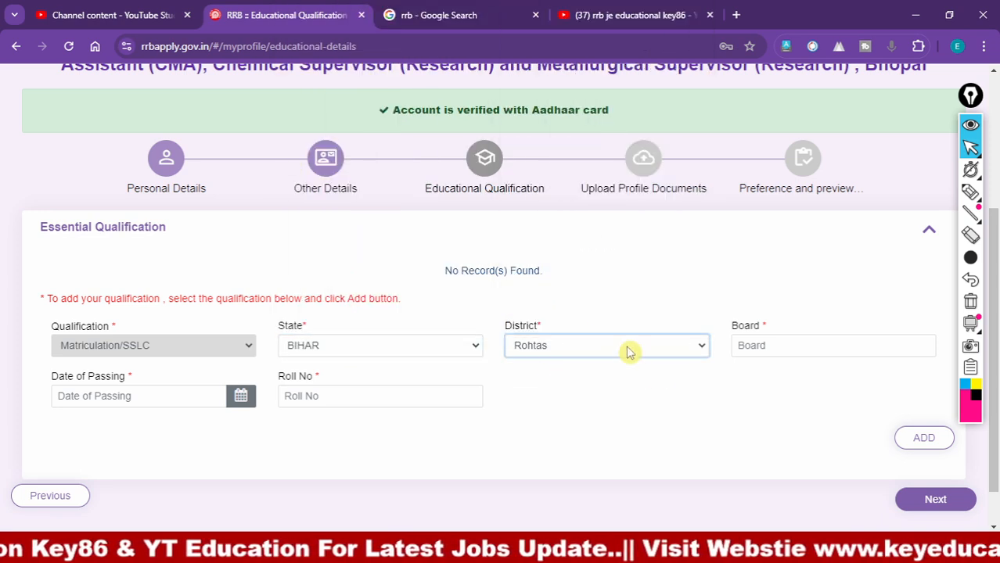
- Set the Matriculation board to bseb patna and the passing date to 15/03/2001, fill in the roll number, and add the qualification
{"action": "left_click", "coordinate": [772, 348]}
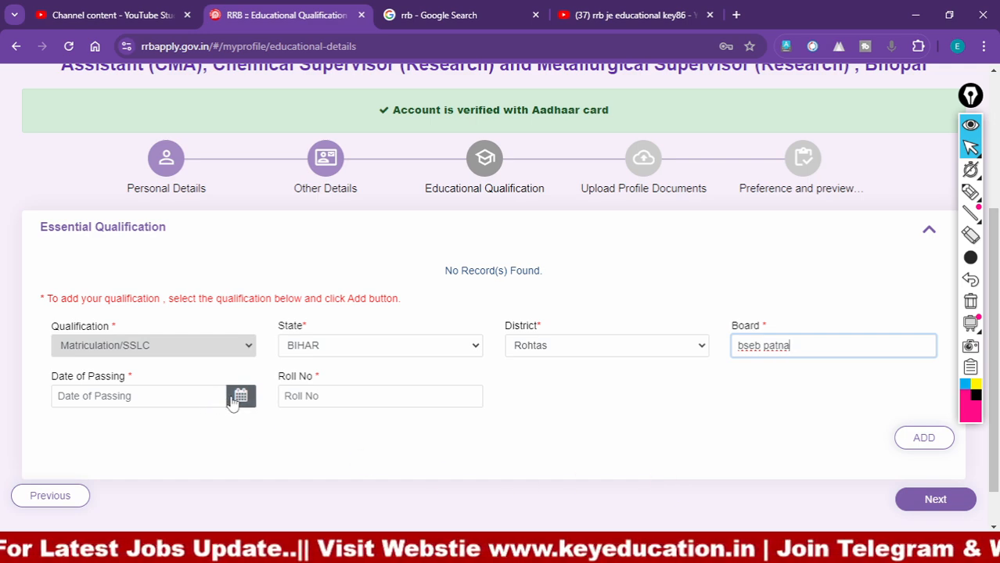
{"action": "left_click", "coordinate": [240, 397]}
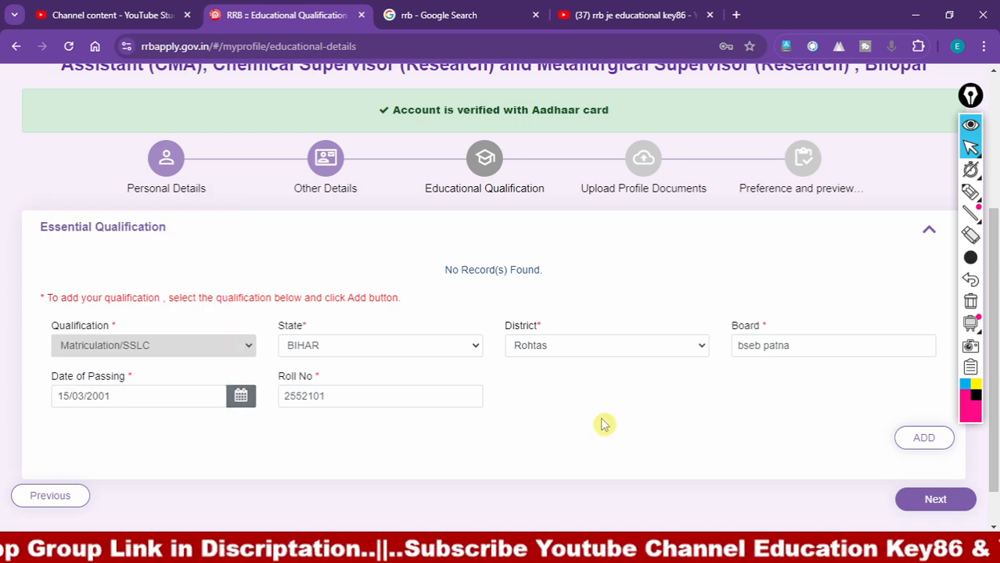
{"action": "left_click", "coordinate": [939, 442]}
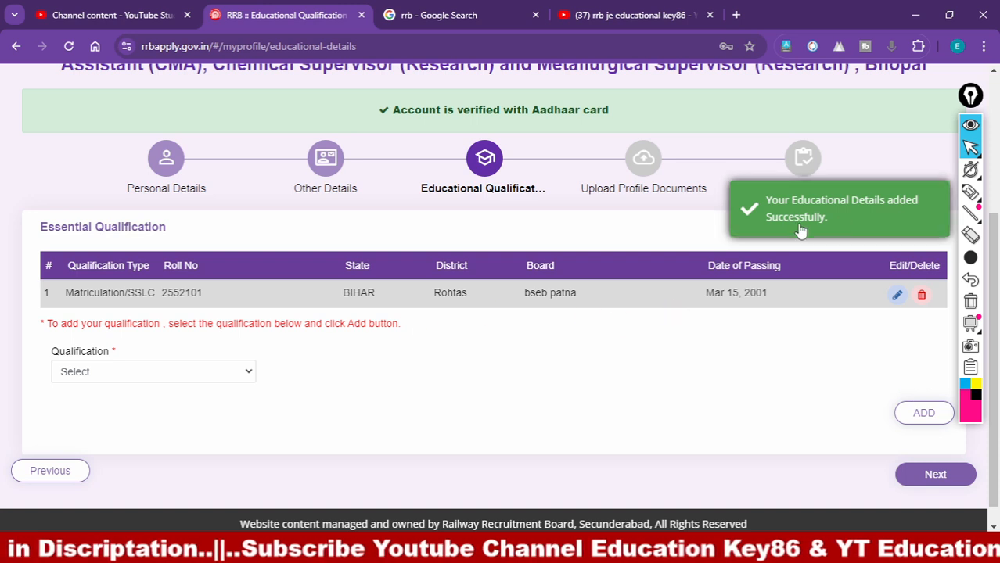
- Choose Degree in Engineering as the second qualification, with discipline Electrical Engineering and sub-stream EEE
{"action": "left_click", "coordinate": [247, 377]}
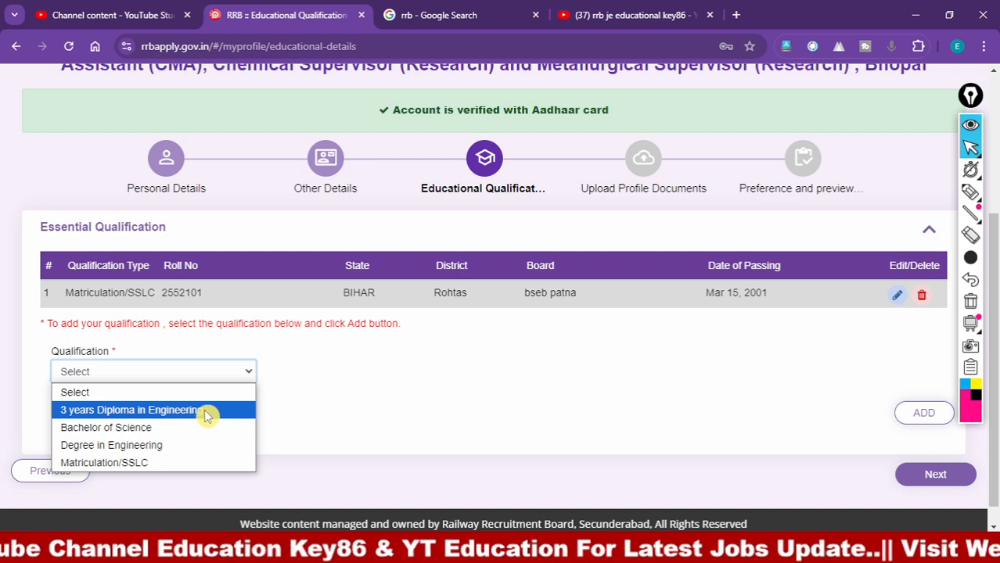
{"action": "left_click", "coordinate": [186, 433]}
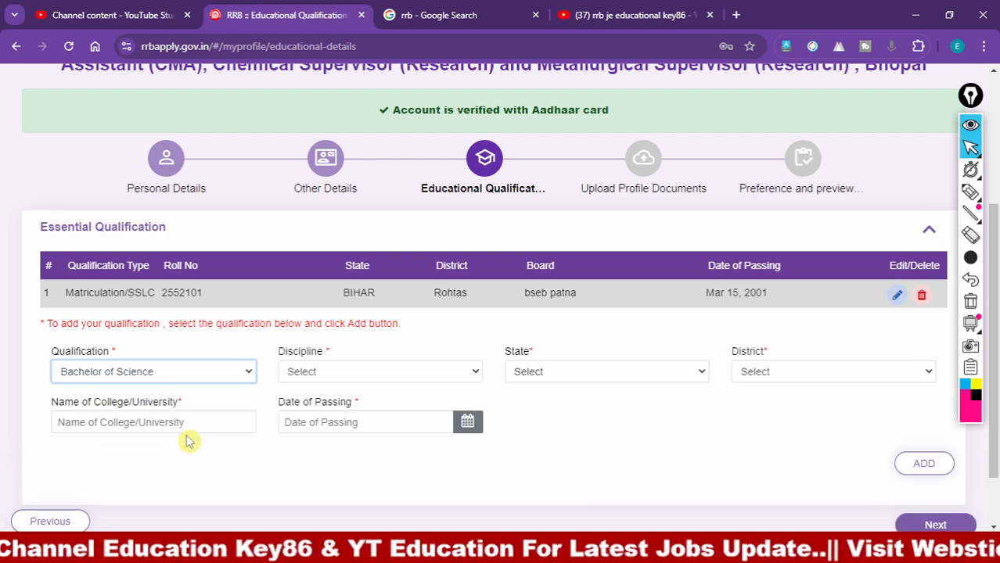
{"action": "left_click", "coordinate": [188, 375]}
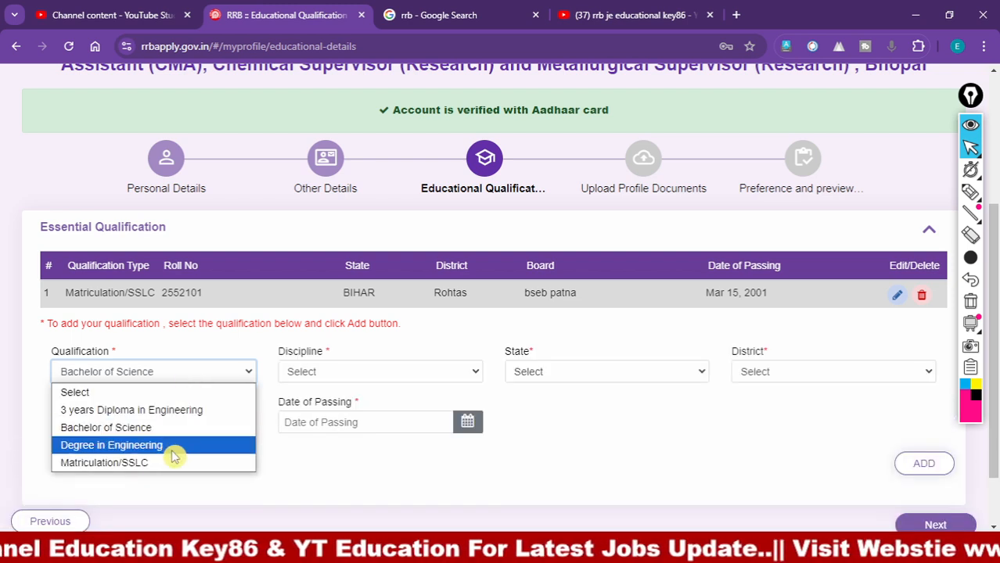
{"action": "left_click", "coordinate": [173, 446]}
{"action": "left_click", "coordinate": [385, 377]}
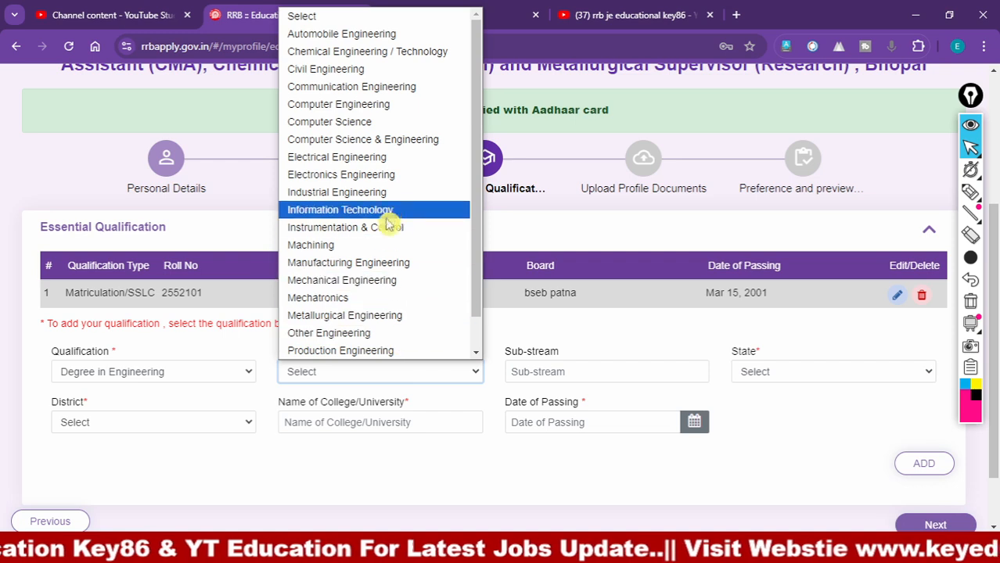
{"action": "left_click", "coordinate": [364, 160]}
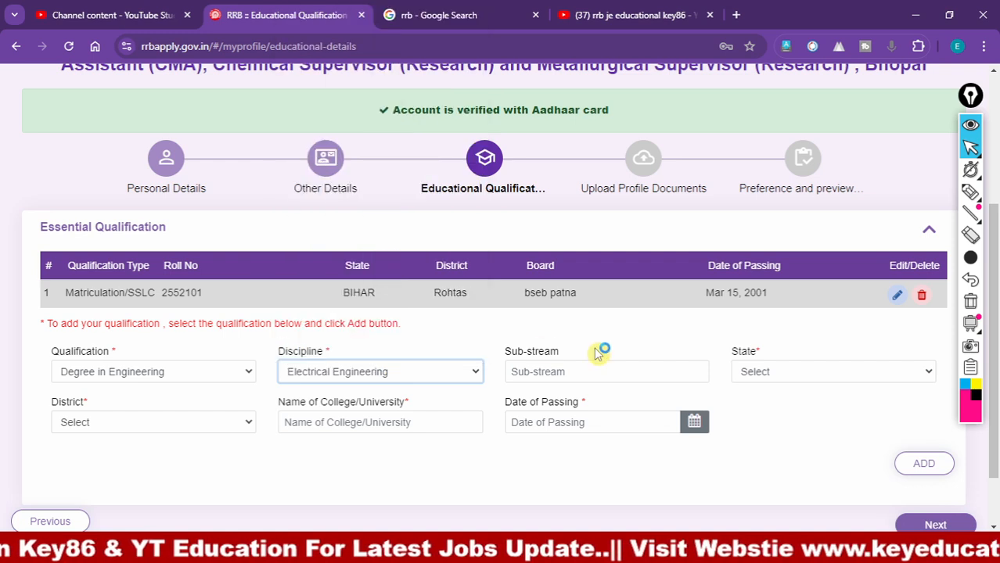
{"action": "left_click", "coordinate": [586, 378]}
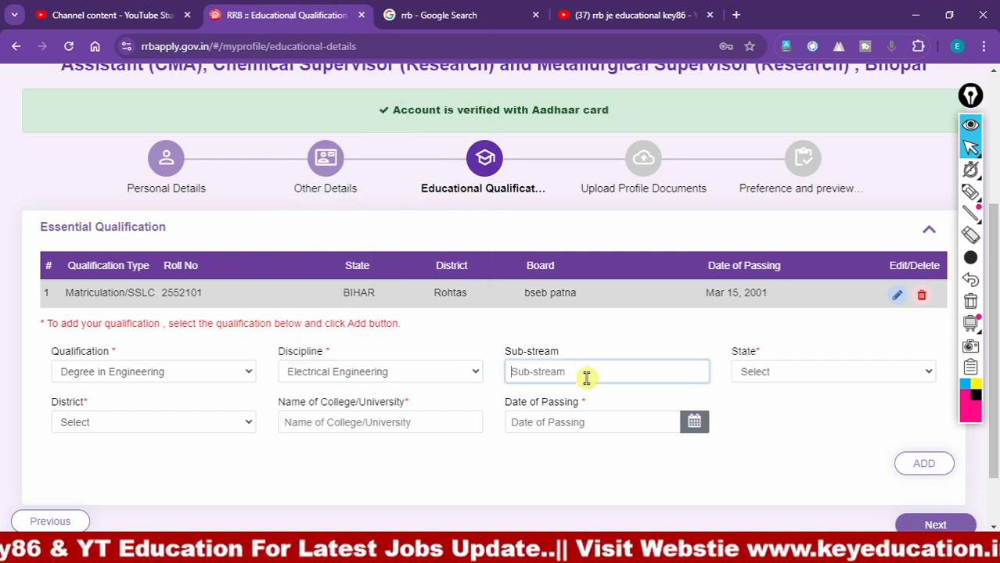
{"action": "type", "text": "EEE"}
- Set the degree's state to GUJARAT, district to Kheda, college to RTEE Gujrat and passing date to Jun 30, 2009, and add it
{"action": "left_click", "coordinate": [799, 378]}
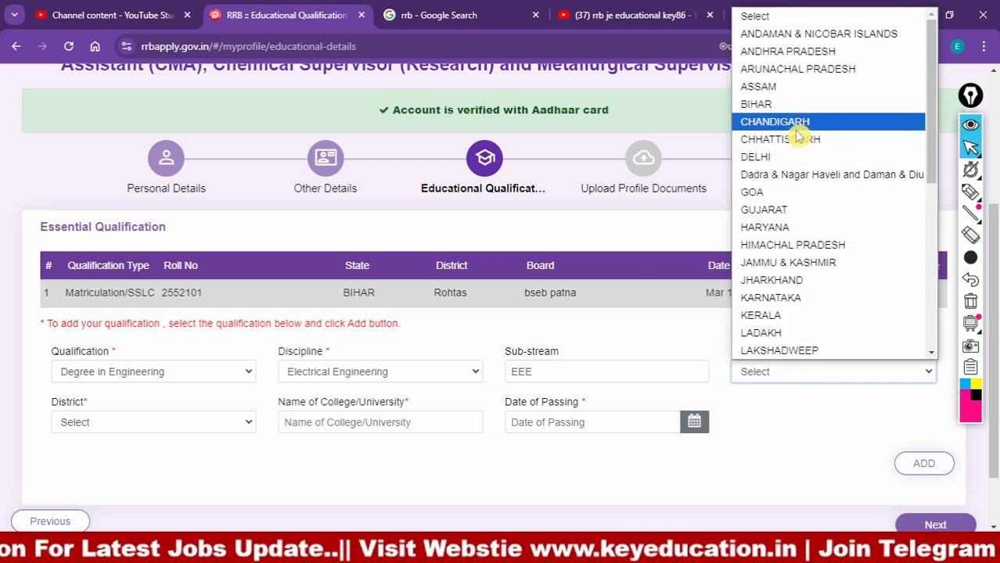
{"action": "left_click", "coordinate": [806, 210]}
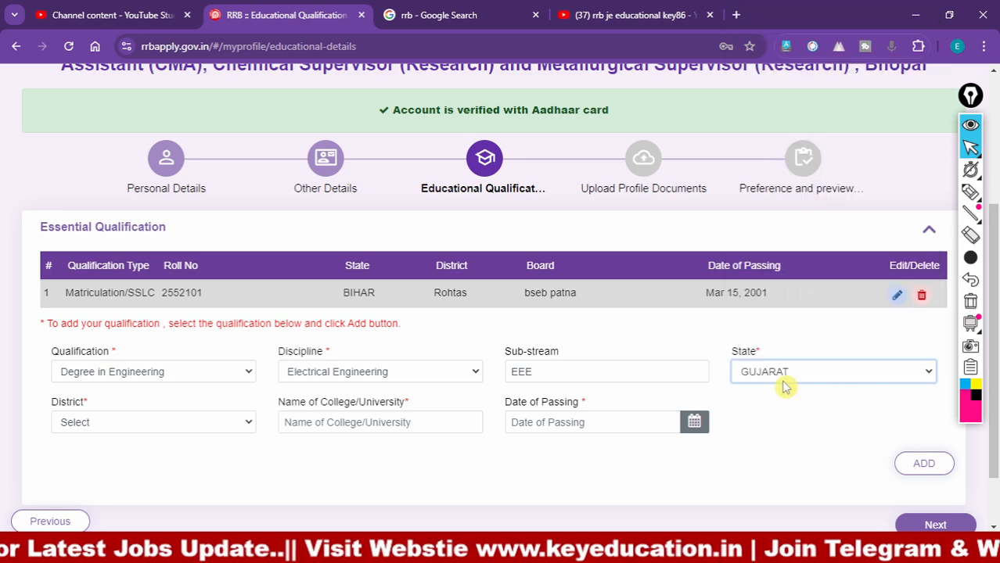
{"action": "left_click", "coordinate": [247, 423]}
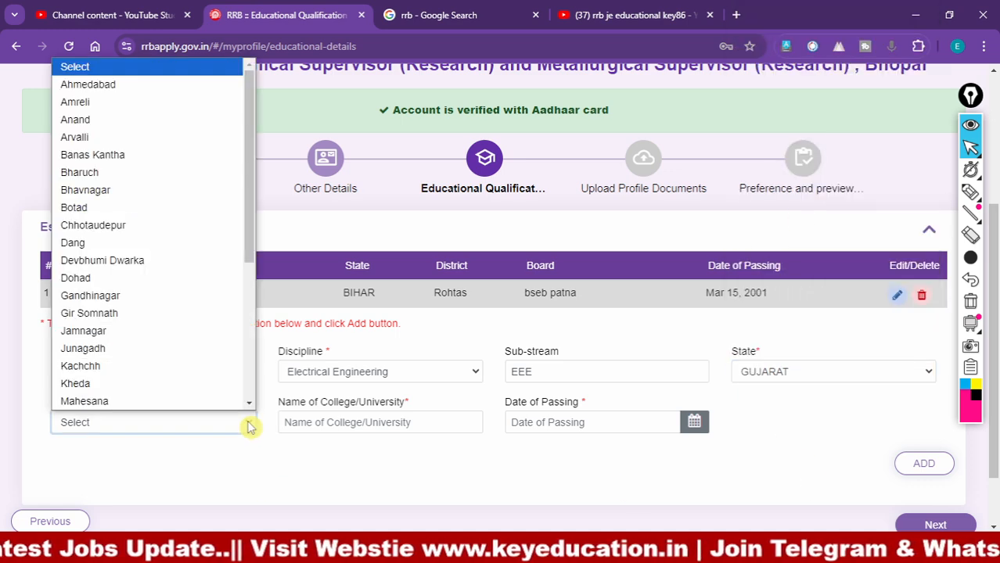
{"action": "left_click", "coordinate": [170, 385]}
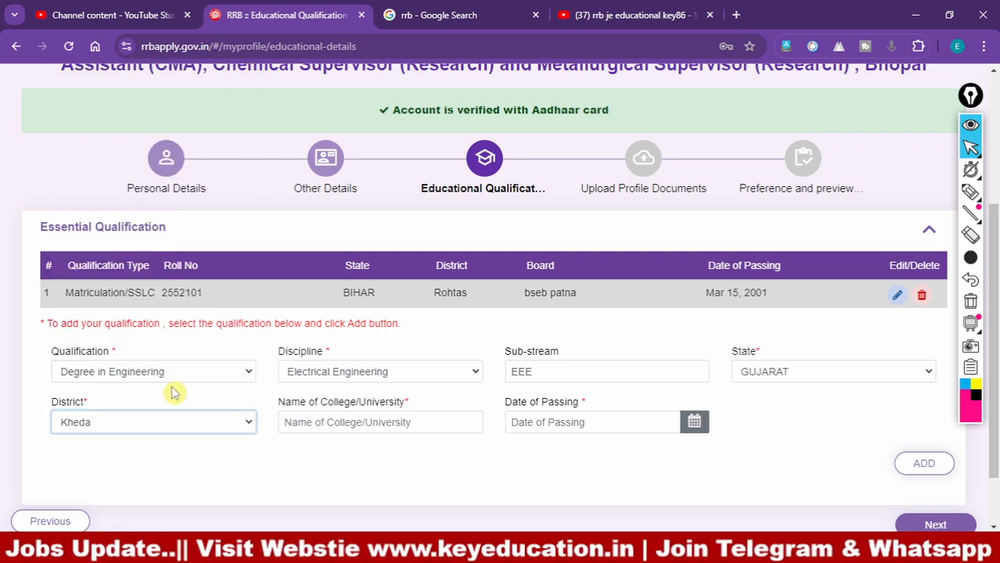
{"action": "left_click", "coordinate": [384, 427]}
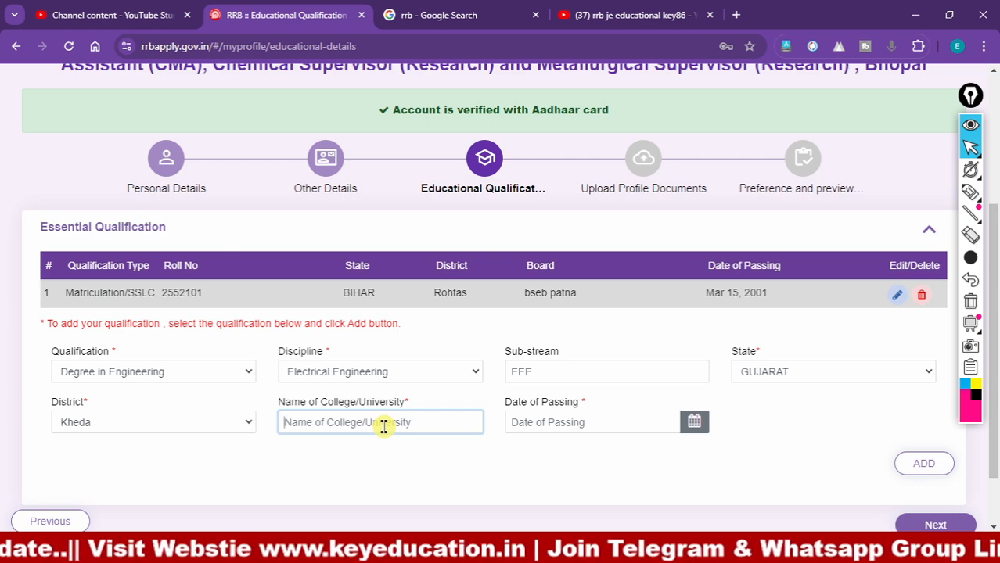
{"action": "type", "text": "R"}
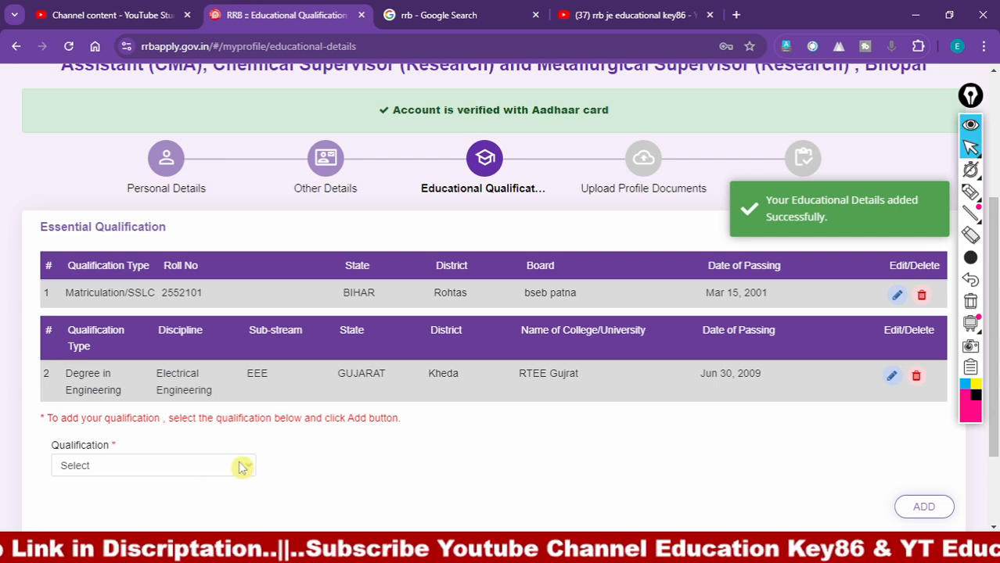
- Check the available qualification types without adding another, and proceed to the profile document upload stage
{"action": "left_click", "coordinate": [250, 467]}
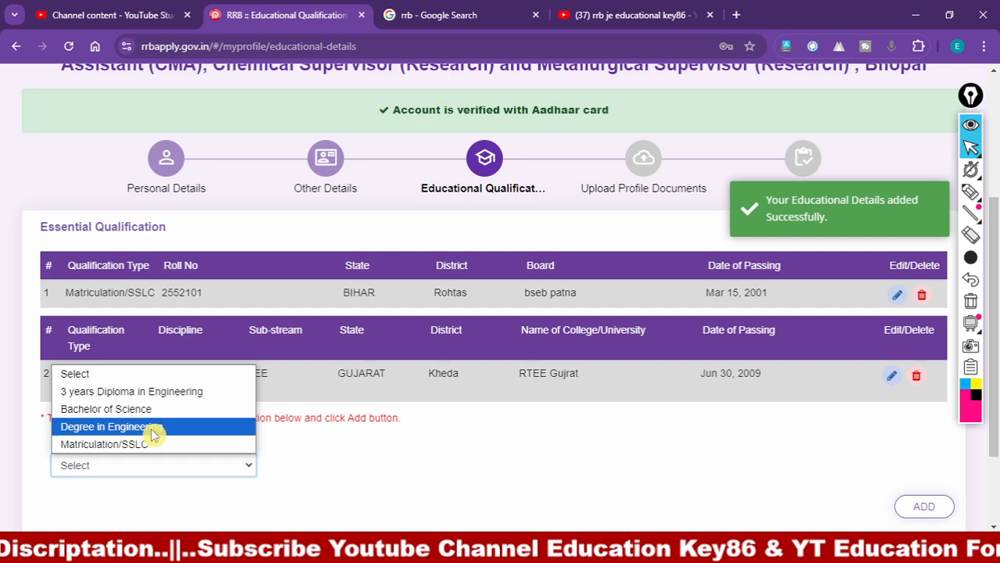
{"action": "left_click", "coordinate": [375, 461]}
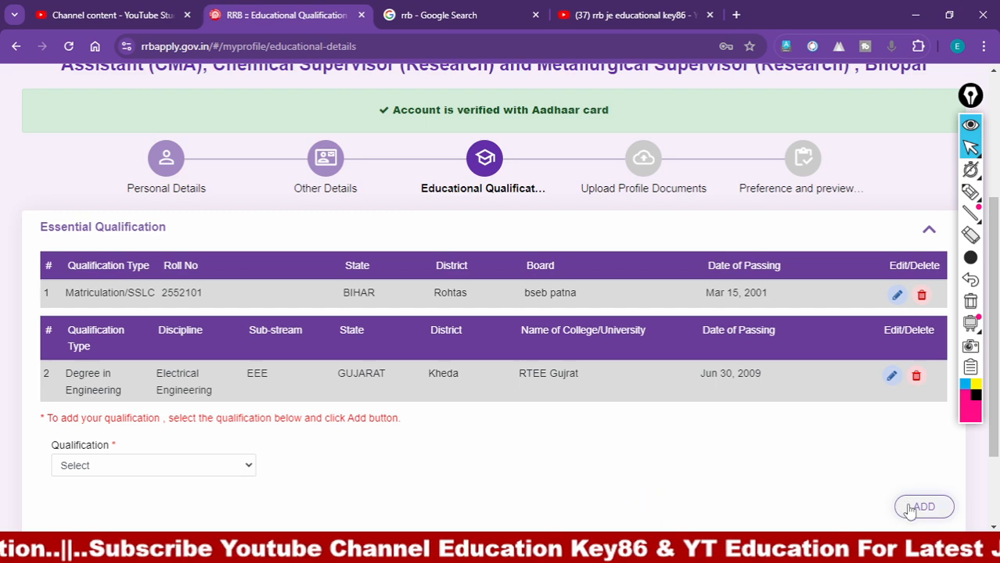
{"action": "scroll", "coordinate": [860, 493], "scroll_direction": "down", "scroll_amount": 2}
{"action": "left_click", "coordinate": [928, 459]}
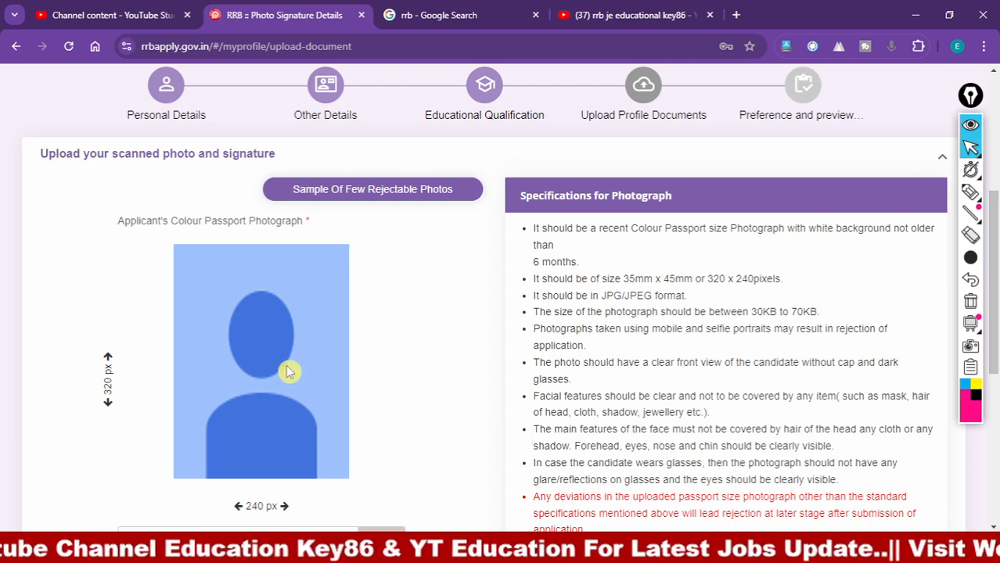
- Review the photograph and signature specifications, upload both images, and continue to the post preference stage
{"action": "scroll", "coordinate": [325, 414], "scroll_direction": "down", "scroll_amount": 1}
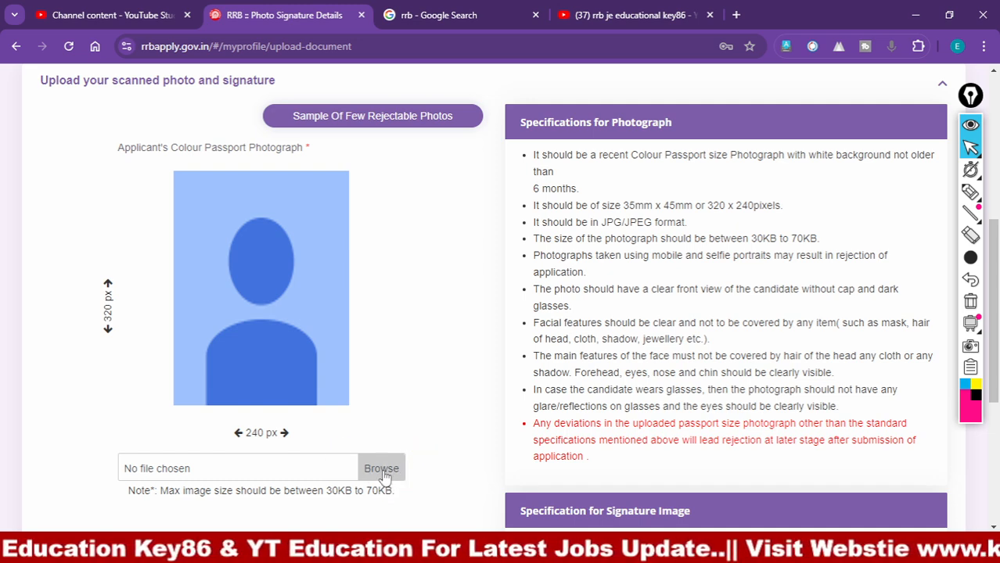
{"action": "scroll", "coordinate": [382, 481], "scroll_direction": "down", "scroll_amount": 3}
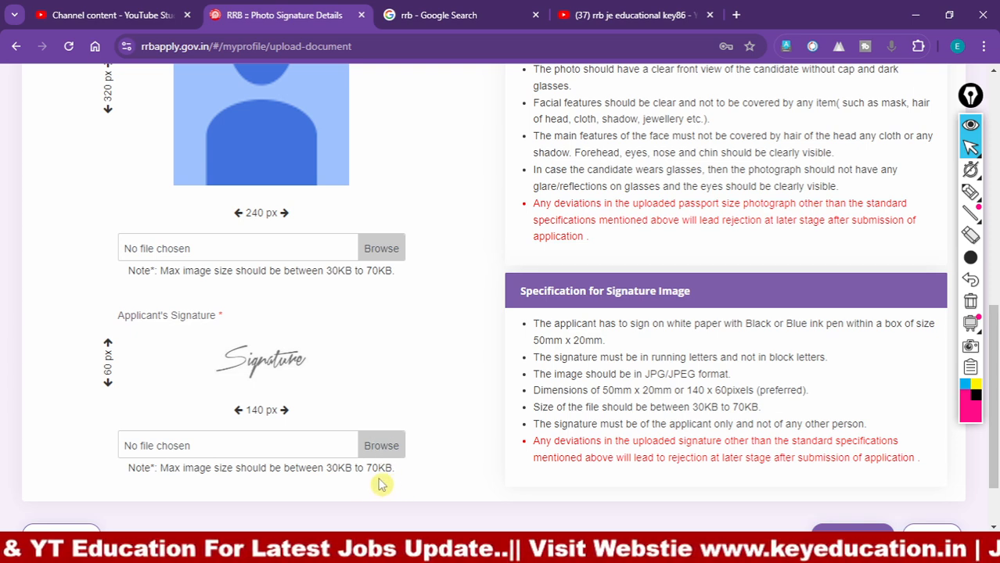
{"action": "scroll", "coordinate": [484, 391], "scroll_direction": "down", "scroll_amount": 2}
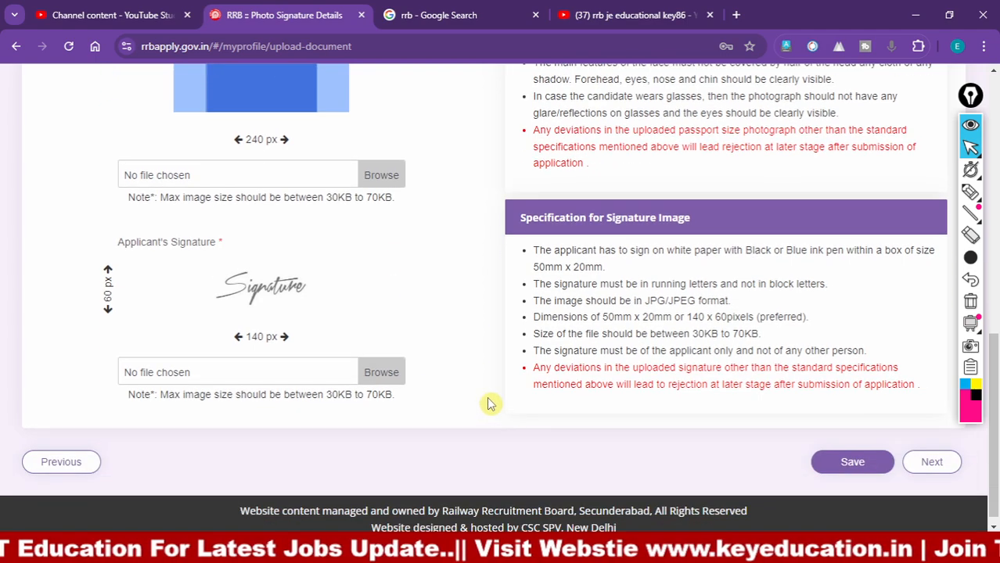
{"action": "left_click", "coordinate": [856, 462]}
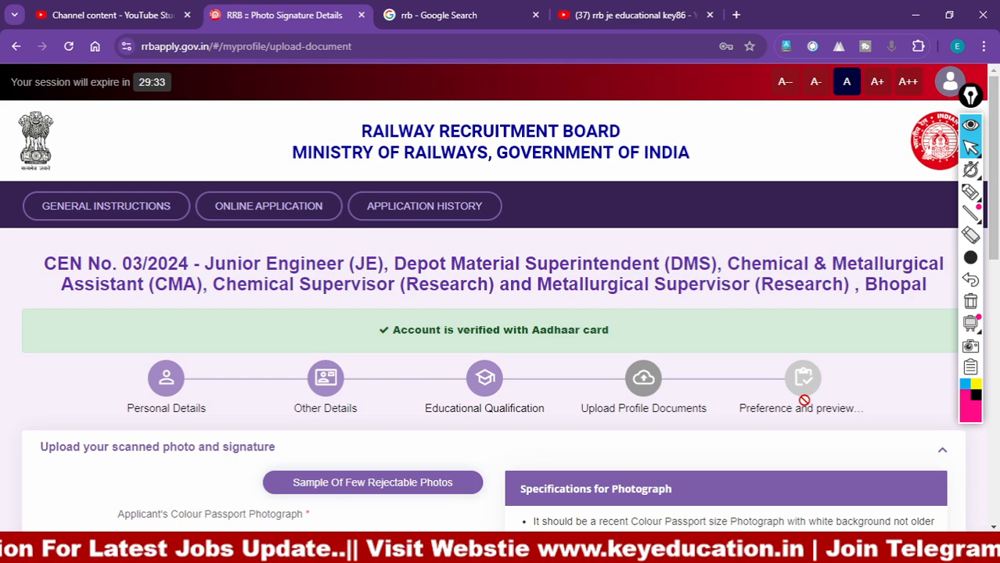
{"action": "scroll", "coordinate": [796, 391], "scroll_direction": "down", "scroll_amount": 5}
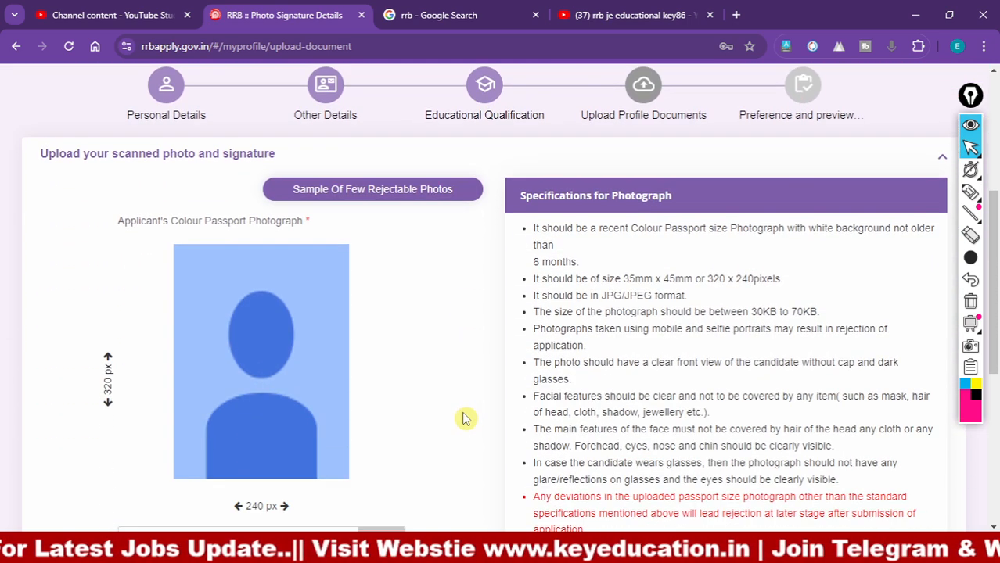
{"action": "scroll", "coordinate": [462, 419], "scroll_direction": "down", "scroll_amount": 6}
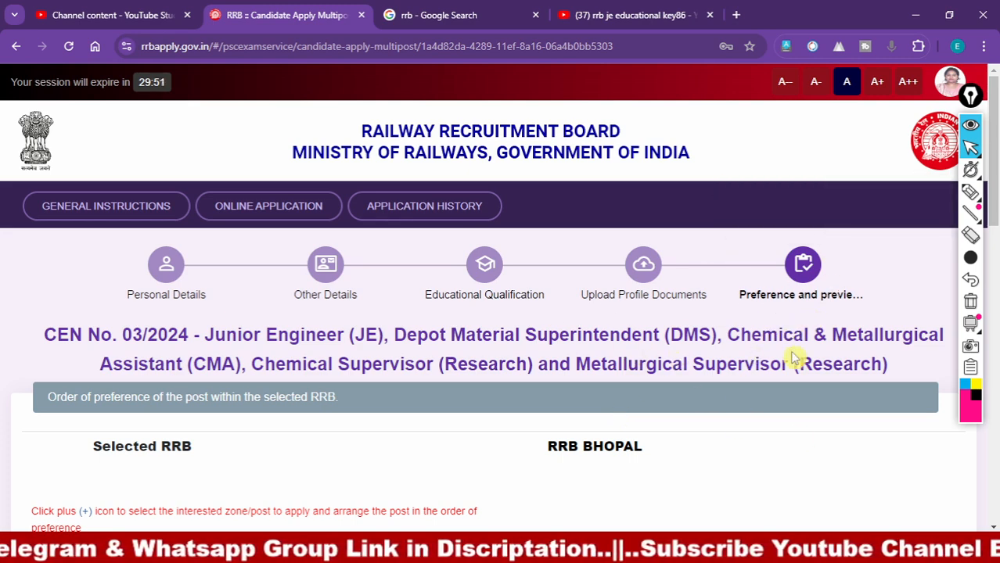
- Add Junior Engineer posts in this preference order: Cat.3, Cat.7, Cat.16, Cat.28, Cat.30 and Cat.24
{"action": "scroll", "coordinate": [354, 403], "scroll_direction": "down", "scroll_amount": 5}
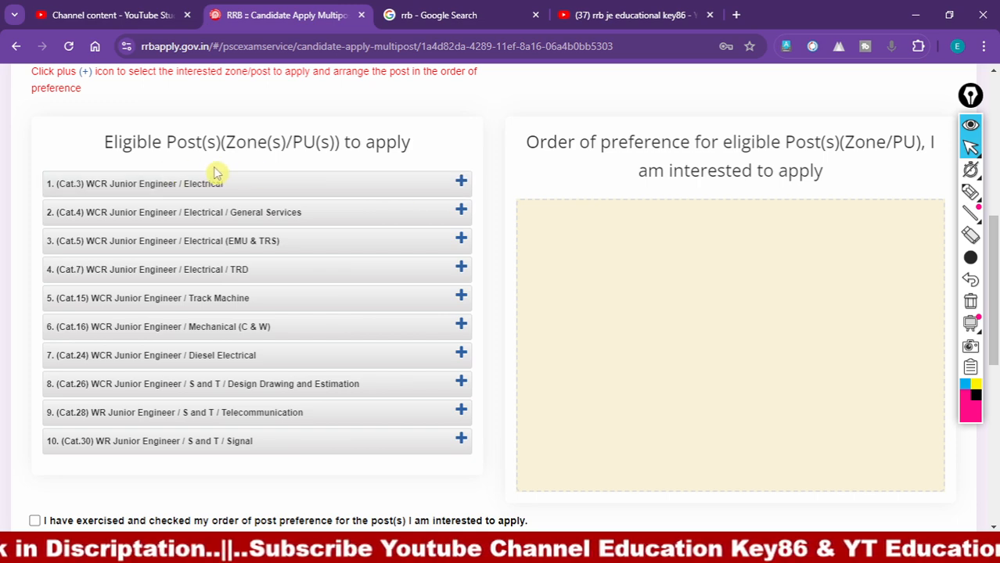
{"action": "left_click", "coordinate": [461, 183]}
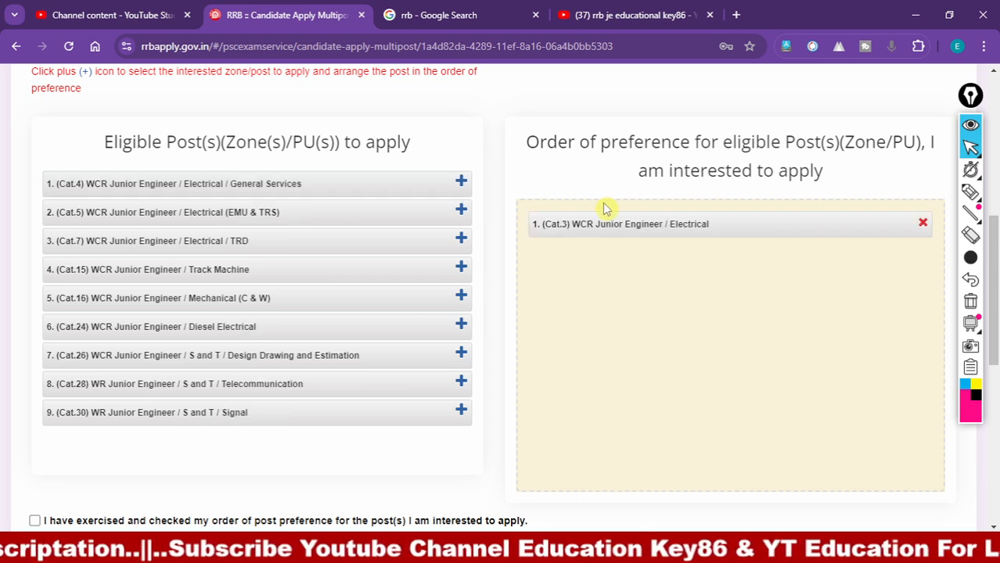
{"action": "left_click", "coordinate": [461, 243]}
{"action": "left_click", "coordinate": [460, 266]}
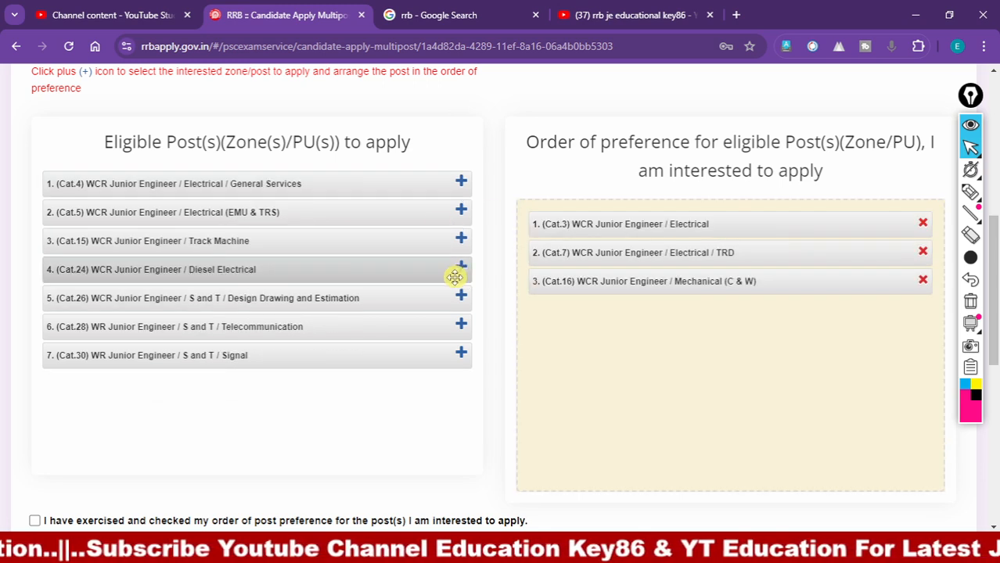
{"action": "left_click", "coordinate": [461, 327]}
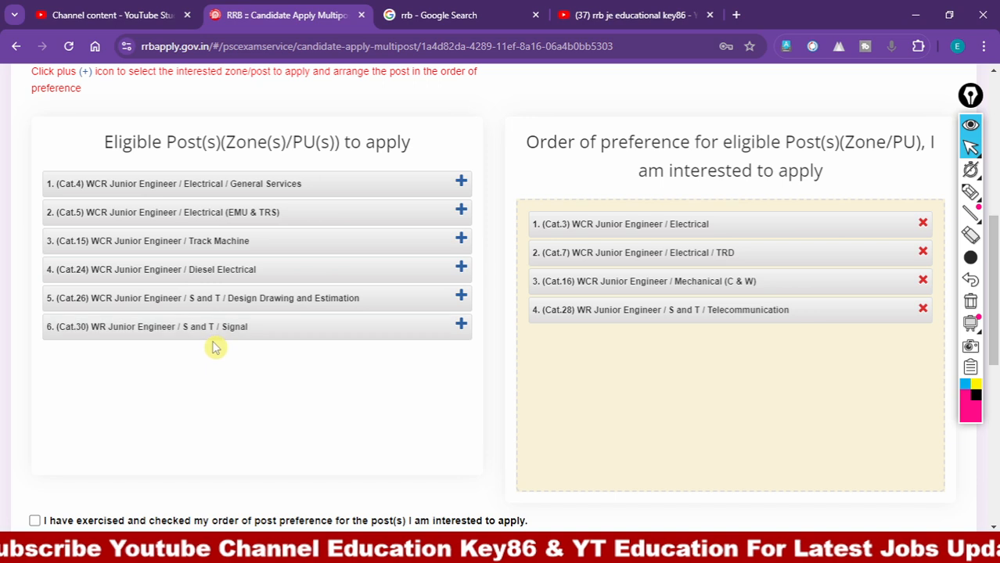
{"action": "left_click", "coordinate": [462, 335]}
{"action": "left_click", "coordinate": [463, 271]}
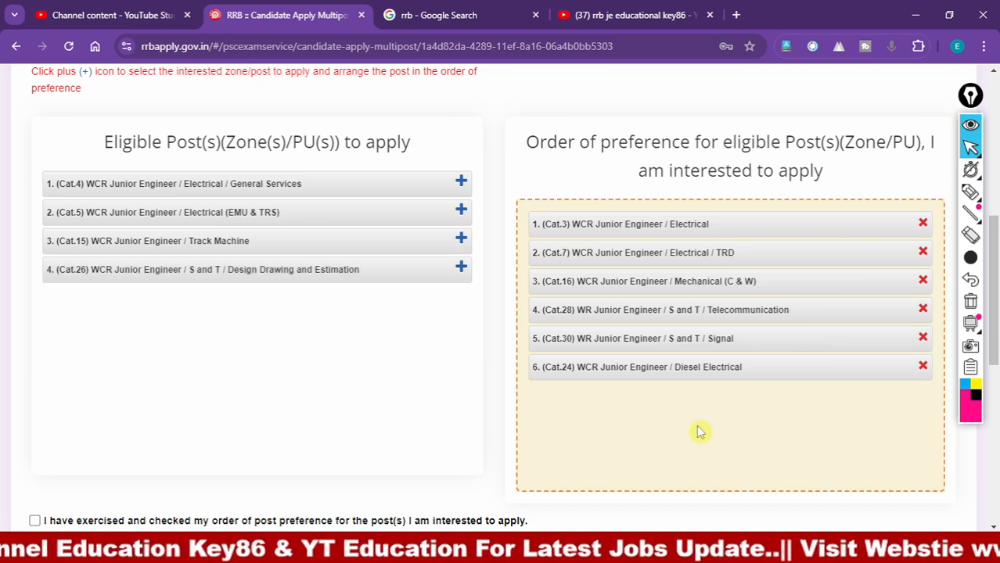
- Confirm the order of post preference and complete the declaration, covering the signature and place field with pink strokes
{"action": "scroll", "coordinate": [274, 394], "scroll_direction": "down", "scroll_amount": 1}
{"action": "scroll", "coordinate": [274, 394], "scroll_direction": "down", "scroll_amount": 1}
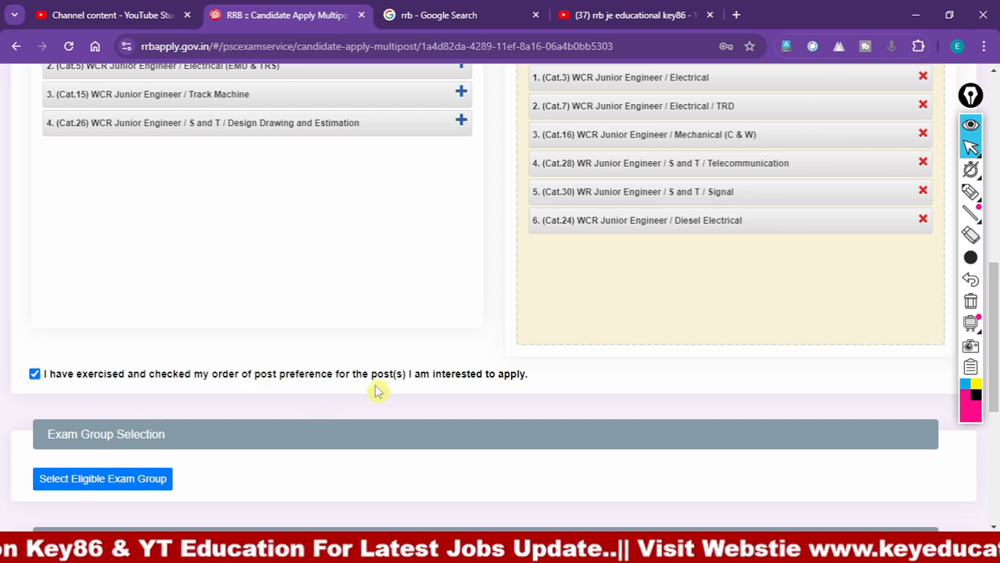
{"action": "scroll", "coordinate": [375, 391], "scroll_direction": "down", "scroll_amount": 1}
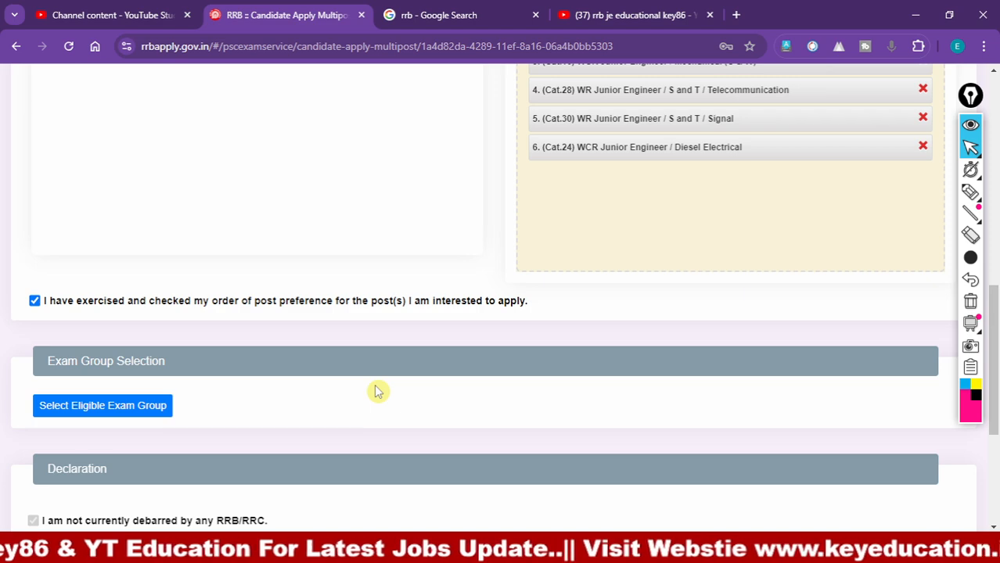
{"action": "scroll", "coordinate": [376, 391], "scroll_direction": "down", "scroll_amount": 4}
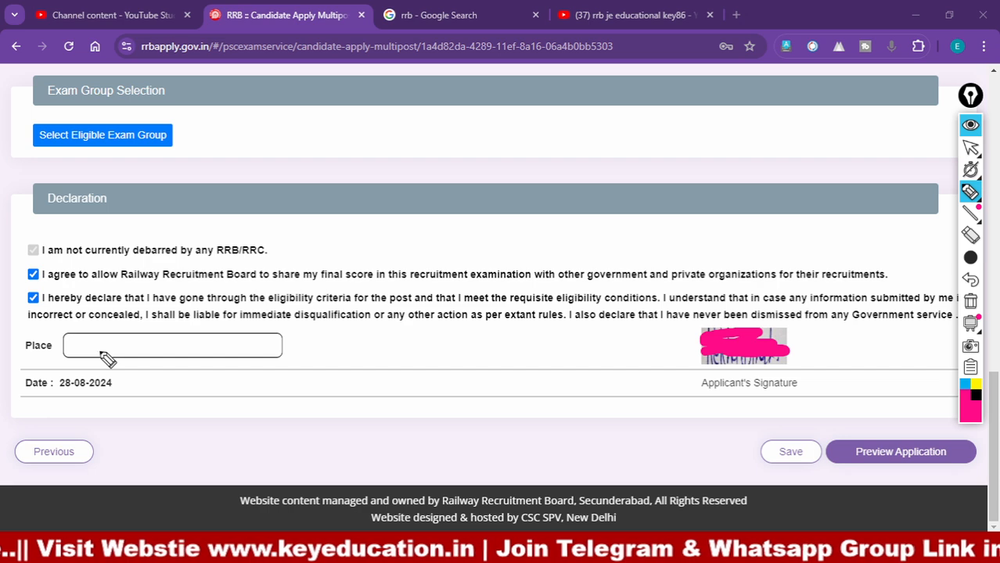
{"action": "left_click_drag", "start_coordinate": [97, 351], "coordinate": [236, 352]}
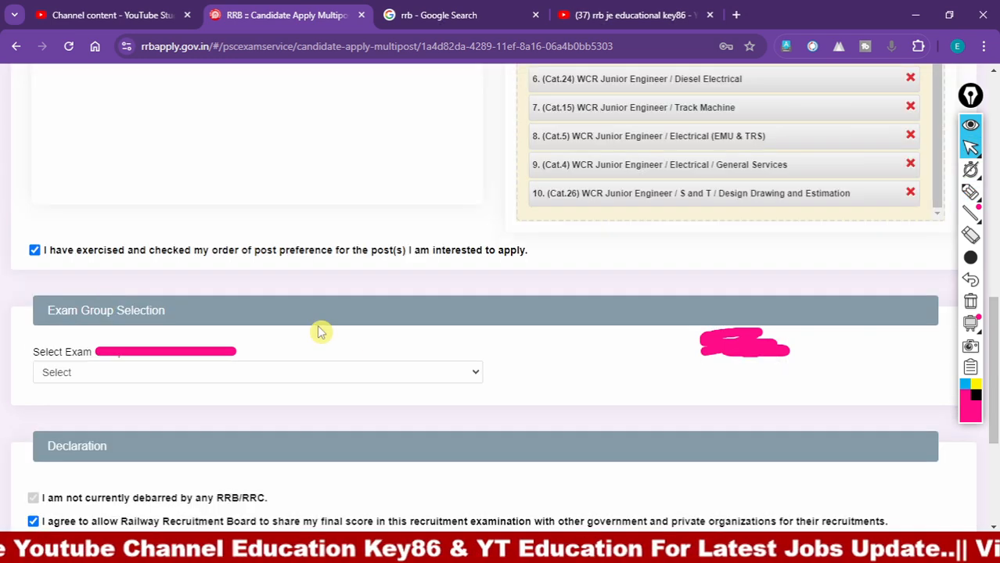
- Select the eligible exam group and continue through the application preview to the fee payment page
{"action": "left_click", "coordinate": [137, 375]}
{"action": "left_click", "coordinate": [133, 411]}
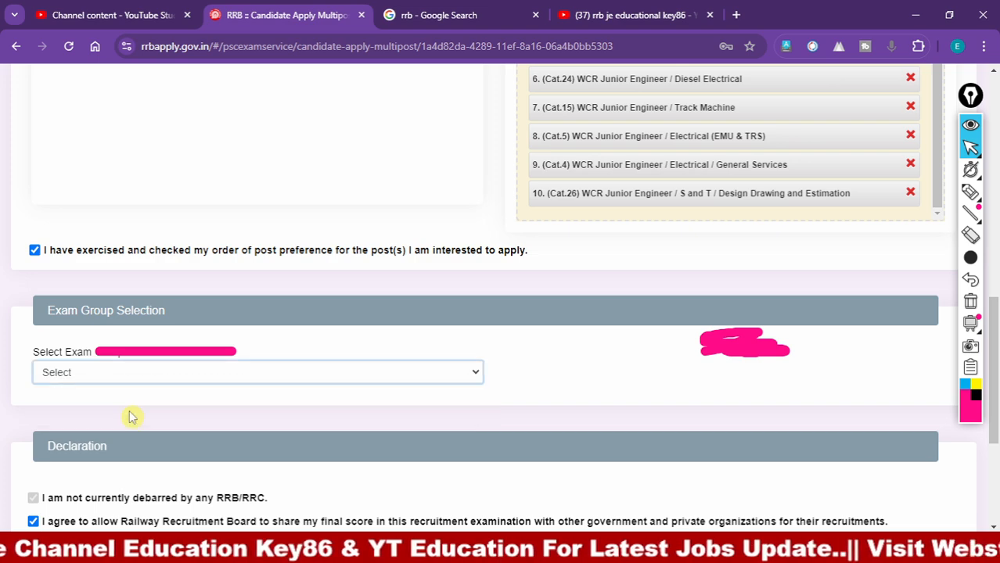
{"action": "left_click", "coordinate": [462, 376]}
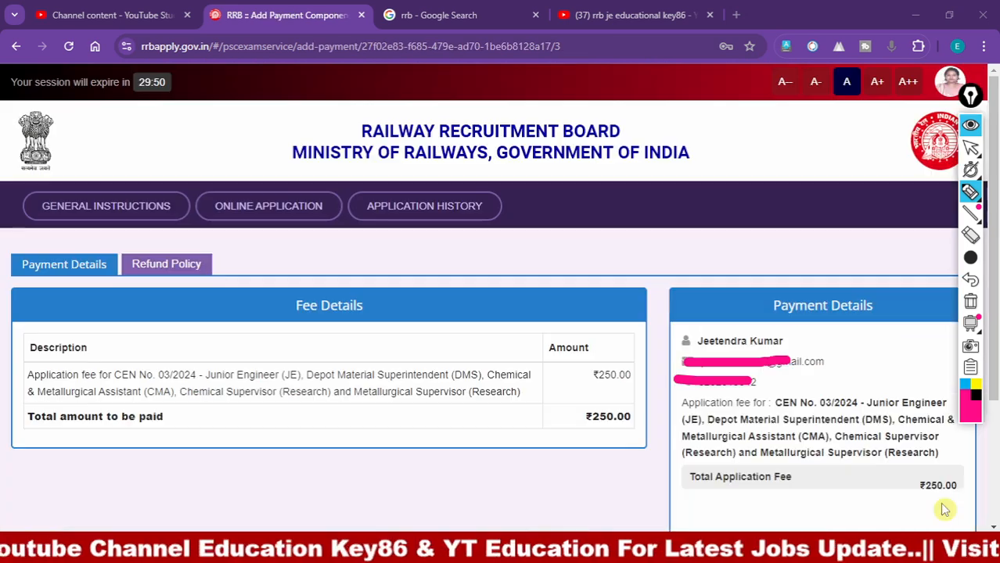
- Circle the total amount to be paid and the Refund Policy heading in pink, adding an arrow pointing to each
{"action": "mouse_move", "coordinate": [579, 393]}
{"action": "left_mouse_down"}
{"action": "mouse_move", "coordinate": [621, 458]}
{"action": "mouse_move", "coordinate": [552, 403]}
{"action": "left_mouse_up"}
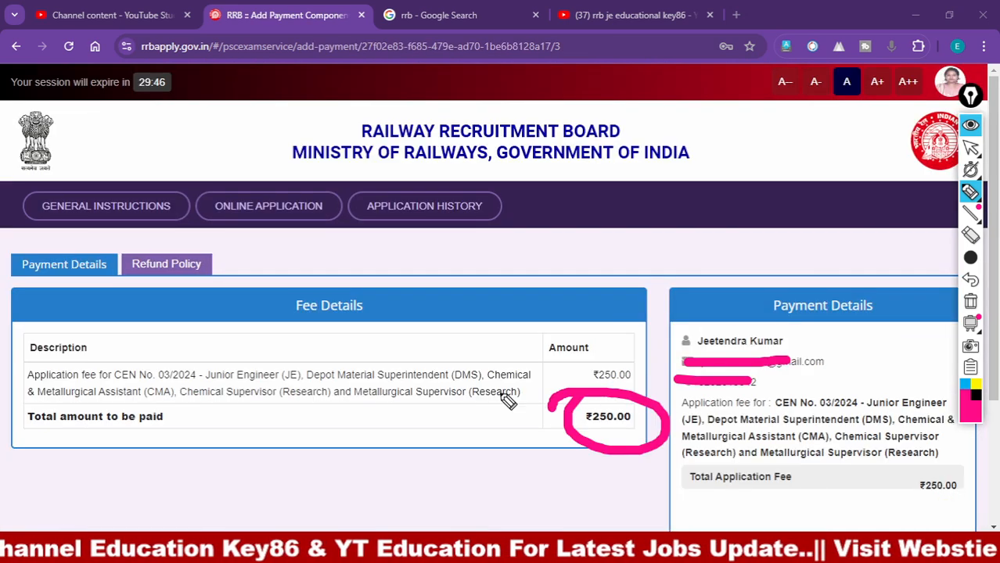
{"action": "mouse_move", "coordinate": [426, 448]}
{"action": "left_mouse_down"}
{"action": "mouse_move", "coordinate": [501, 421]}
{"action": "mouse_move", "coordinate": [509, 443]}
{"action": "left_mouse_up"}
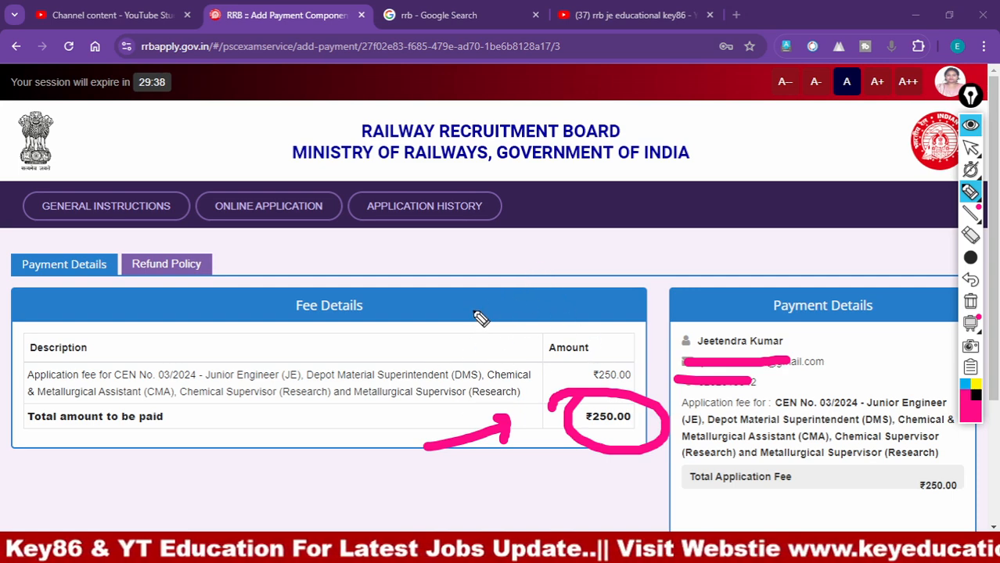
{"action": "mouse_move", "coordinate": [470, 314]}
{"action": "left_mouse_down"}
{"action": "mouse_move", "coordinate": [461, 333]}
{"action": "mouse_move", "coordinate": [489, 321]}
{"action": "mouse_move", "coordinate": [445, 334]}
{"action": "left_mouse_up"}
{"action": "mouse_move", "coordinate": [188, 216]}
{"action": "left_mouse_down"}
{"action": "mouse_move", "coordinate": [126, 237]}
{"action": "mouse_move", "coordinate": [208, 286]}
{"action": "left_mouse_up"}
{"action": "left_click_drag", "start_coordinate": [216, 349], "coordinate": [195, 292]}
{"action": "mouse_move", "coordinate": [189, 313]}
{"action": "left_mouse_down"}
{"action": "mouse_move", "coordinate": [209, 273]}
{"action": "mouse_move", "coordinate": [235, 289]}
{"action": "left_mouse_up"}
- Emphasise the total amount to be paid with a second pink circle, two underlines and an arrow from above
{"action": "left_click_drag", "start_coordinate": [554, 410], "coordinate": [563, 432]}
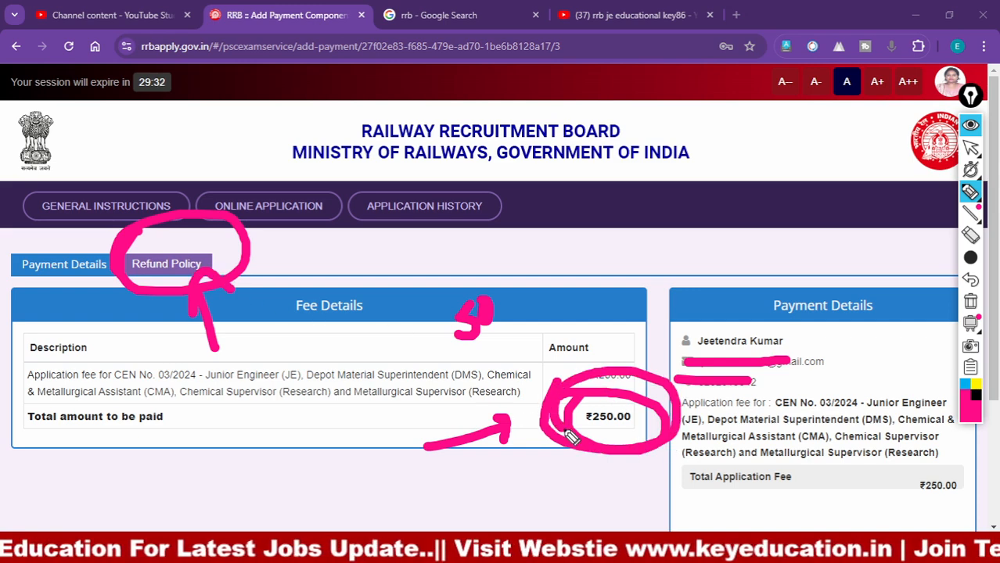
{"action": "mouse_move", "coordinate": [643, 457]}
{"action": "left_mouse_down"}
{"action": "mouse_move", "coordinate": [562, 477]}
{"action": "mouse_move", "coordinate": [654, 473]}
{"action": "left_mouse_up"}
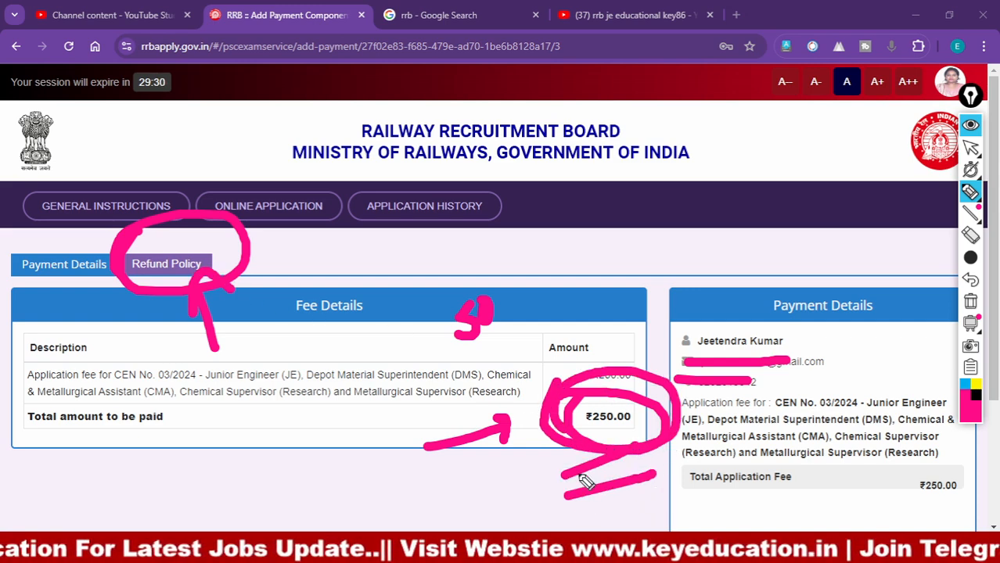
{"action": "mouse_move", "coordinate": [539, 238]}
{"action": "left_mouse_down"}
{"action": "mouse_move", "coordinate": [593, 335]}
{"action": "mouse_move", "coordinate": [630, 335]}
{"action": "mouse_move", "coordinate": [628, 322]}
{"action": "left_mouse_up"}
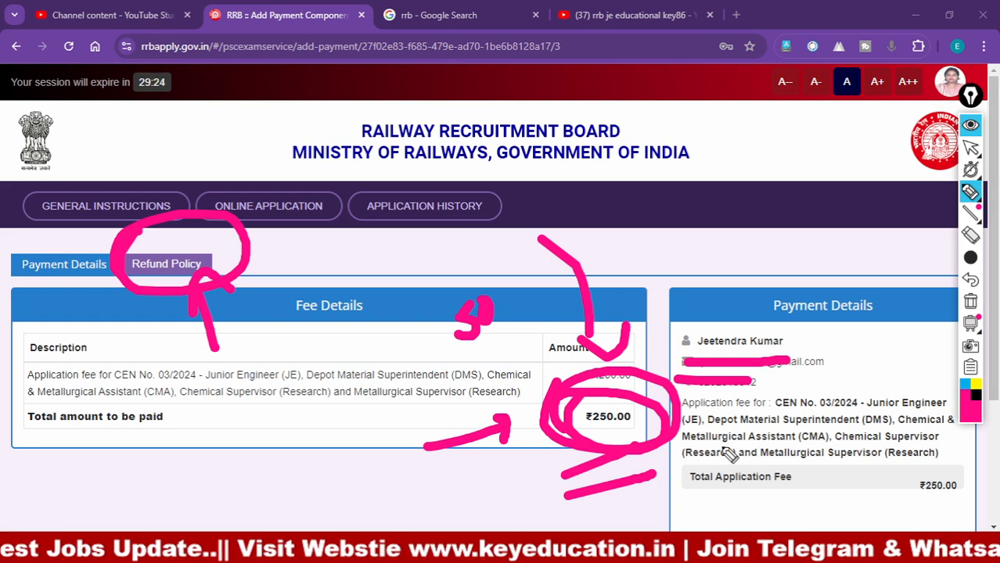
- Mark the SBIePay and CSC wallet payment options with a short vertical pink stroke above each
{"action": "scroll", "coordinate": [368, 373], "scroll_direction": "down", "scroll_amount": 2}
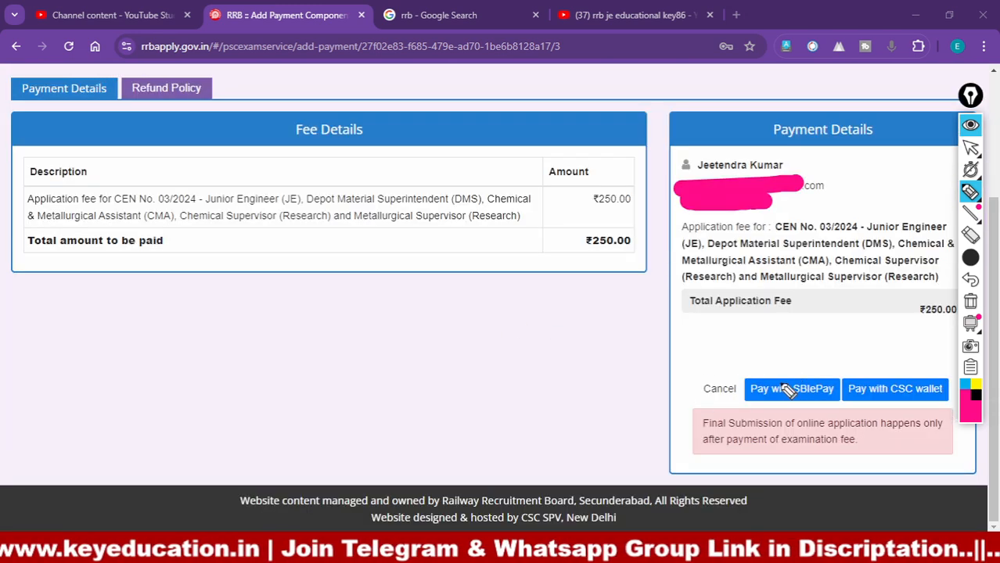
{"action": "left_click_drag", "start_coordinate": [798, 328], "coordinate": [800, 368]}
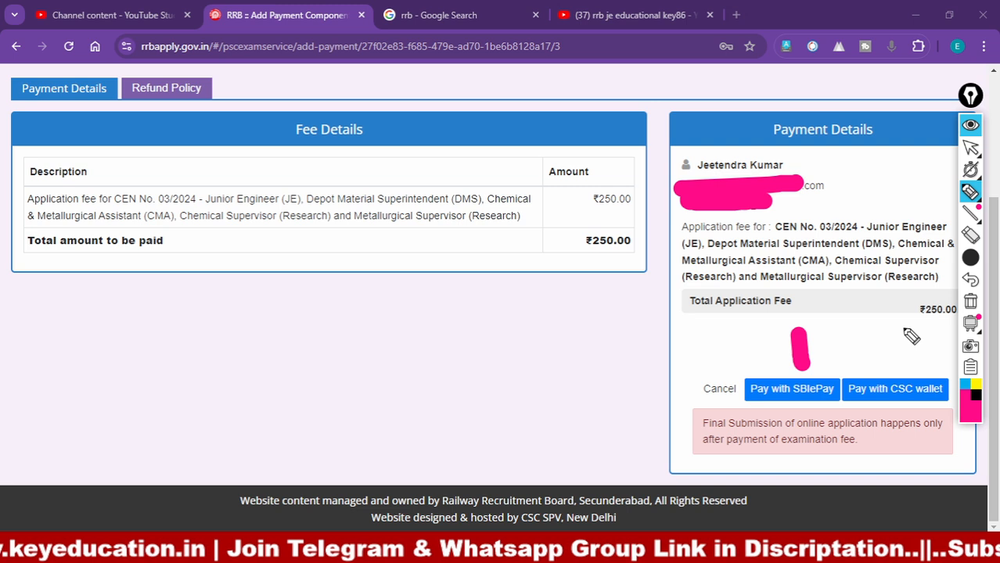
{"action": "left_click_drag", "start_coordinate": [904, 322], "coordinate": [905, 364]}
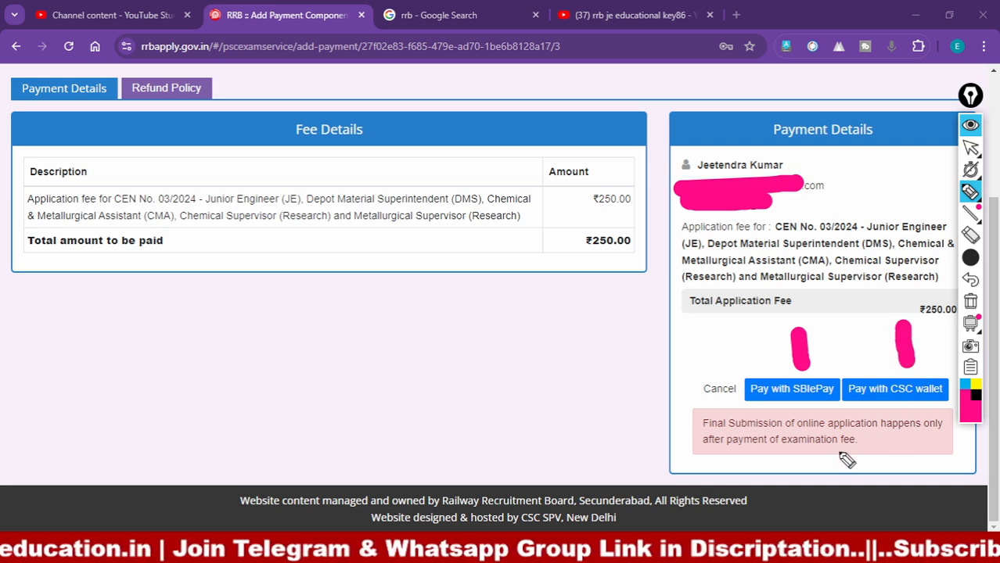